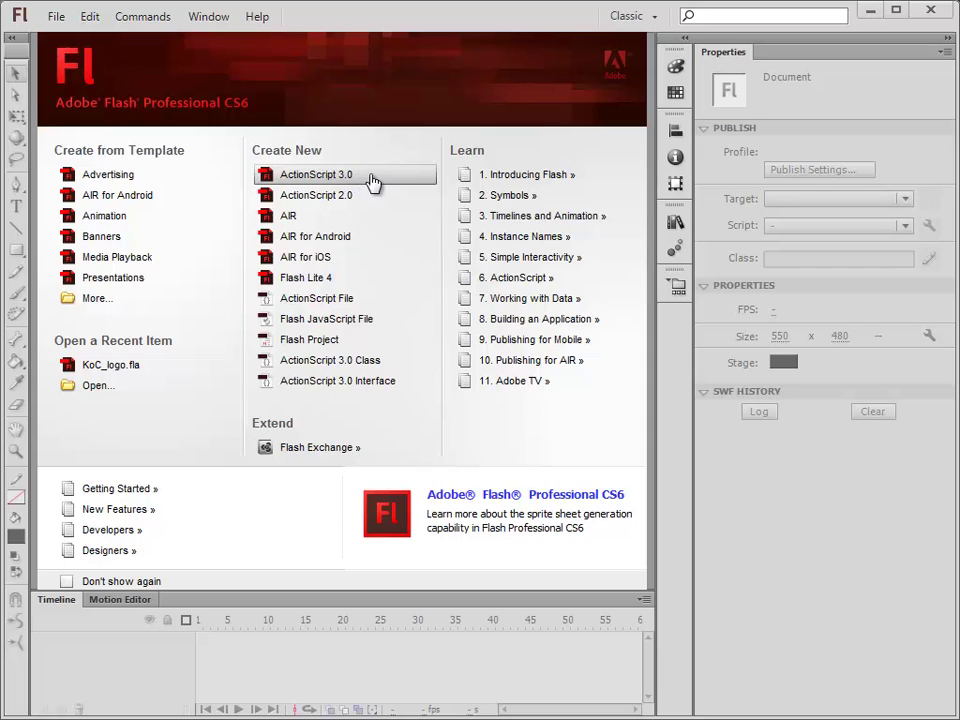
# Create a new ActionScript 3.0 document and set its stage color to black (#000000).
pyautogui.click(371, 178)
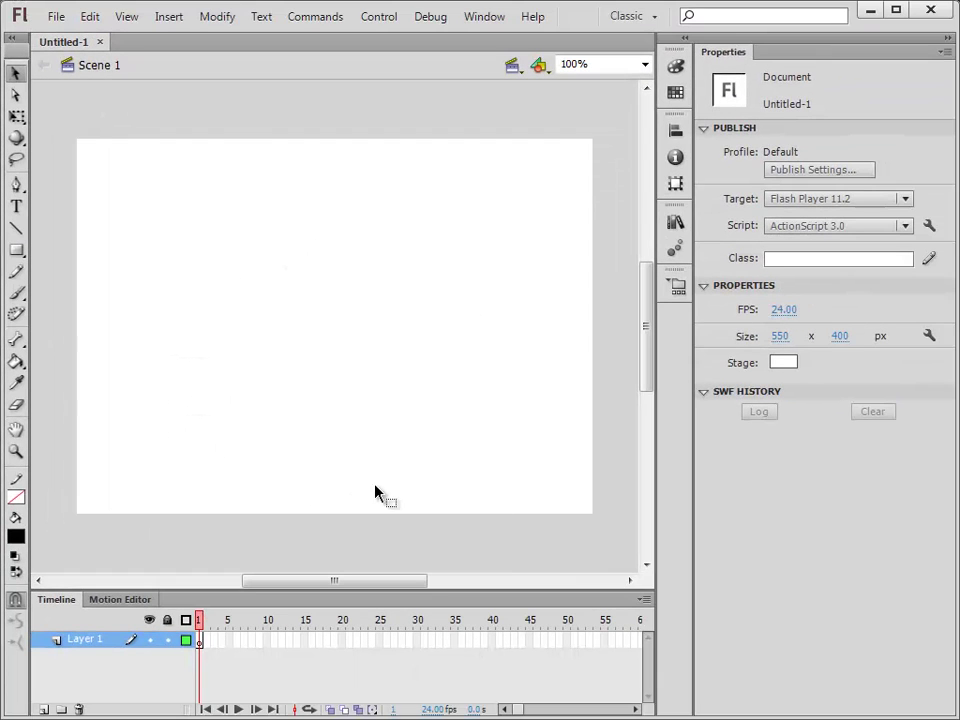
pyautogui.click(785, 363)
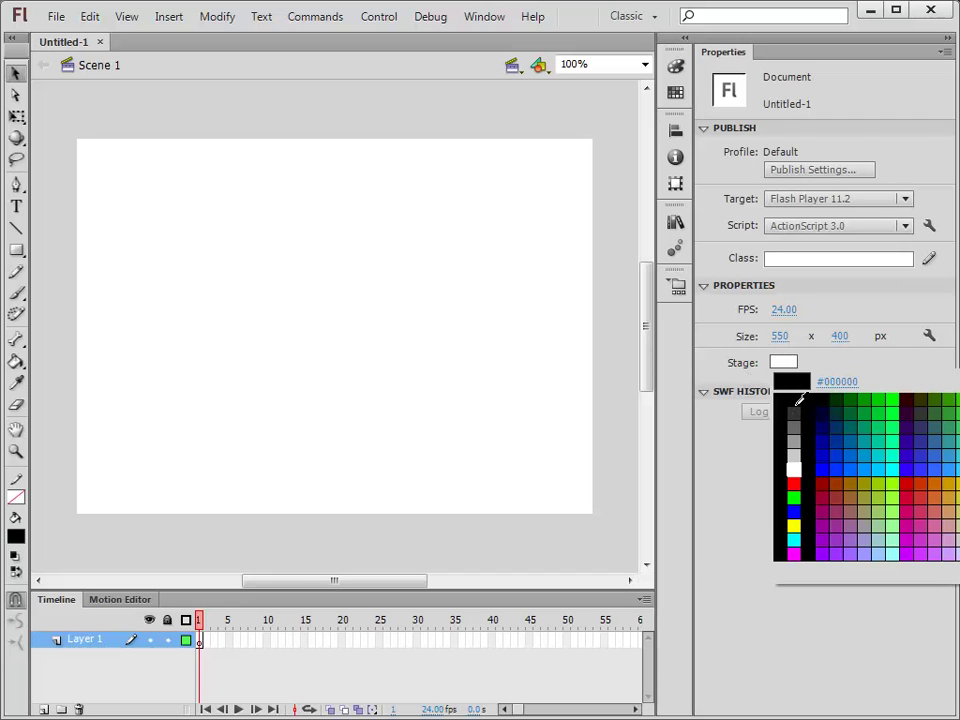
pyautogui.click(799, 392)
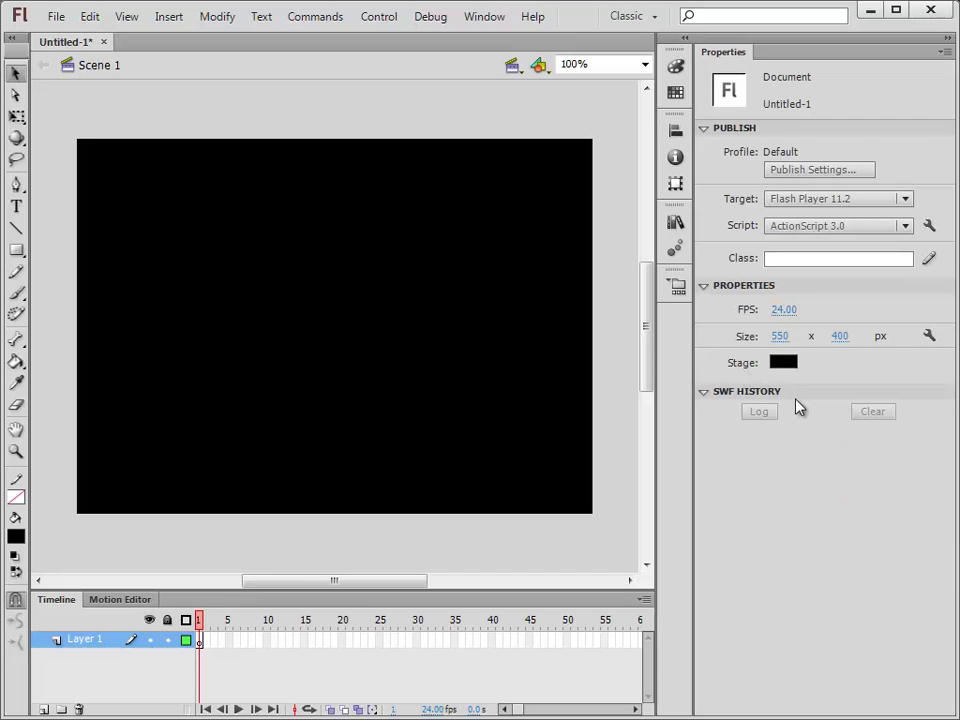
# Activate the Text tool for static text and set its character color to yellow.
pyautogui.click(18, 209)
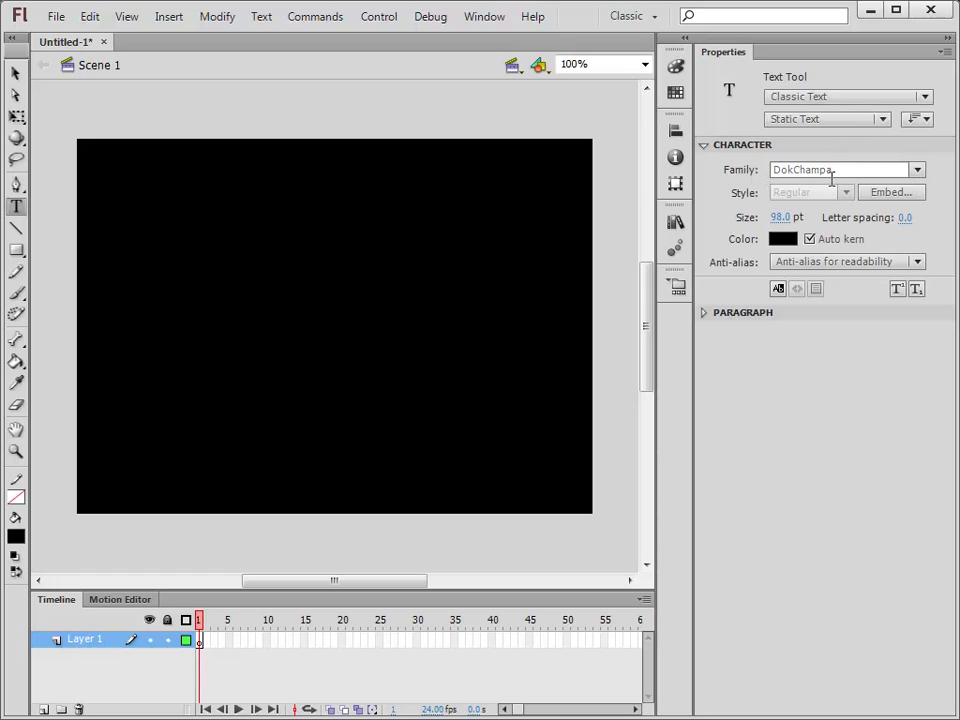
pyautogui.click(917, 170)
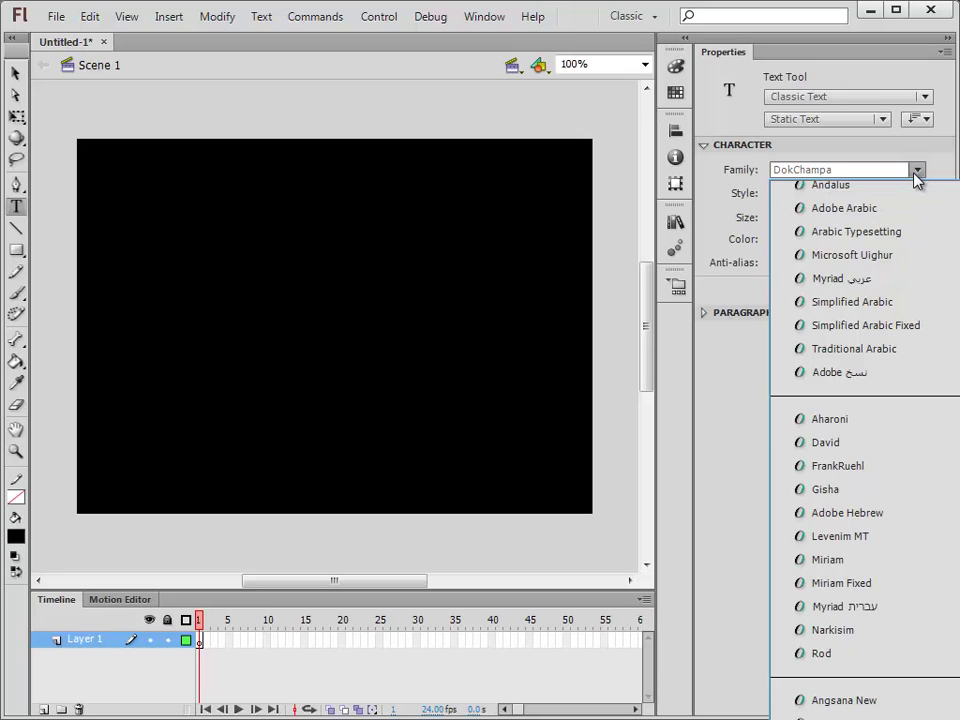
pyautogui.click(915, 176)
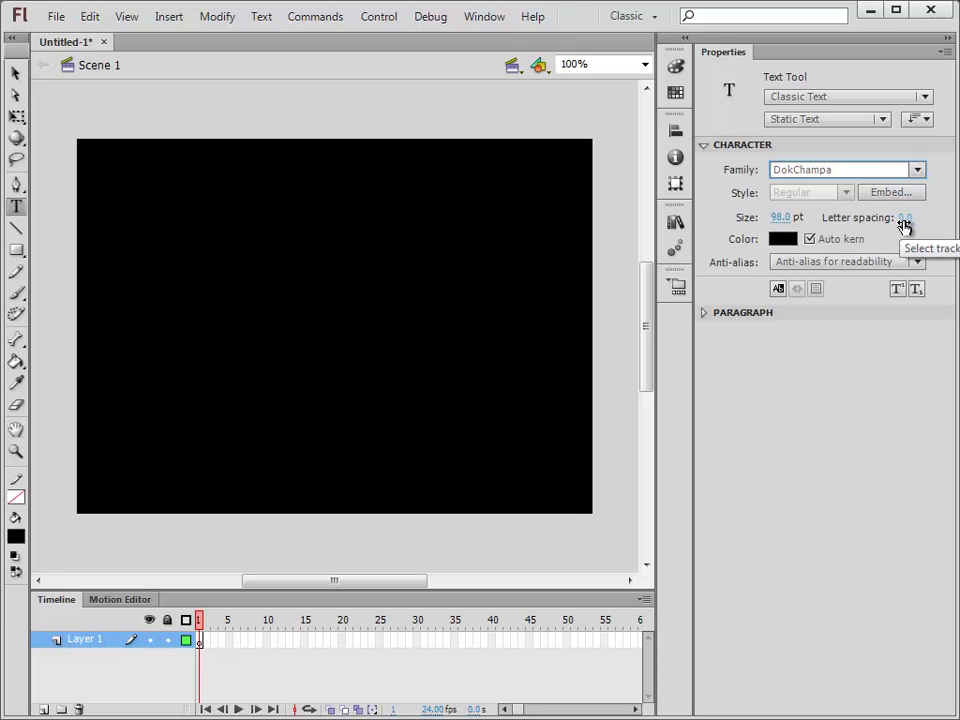
pyautogui.click(783, 241)
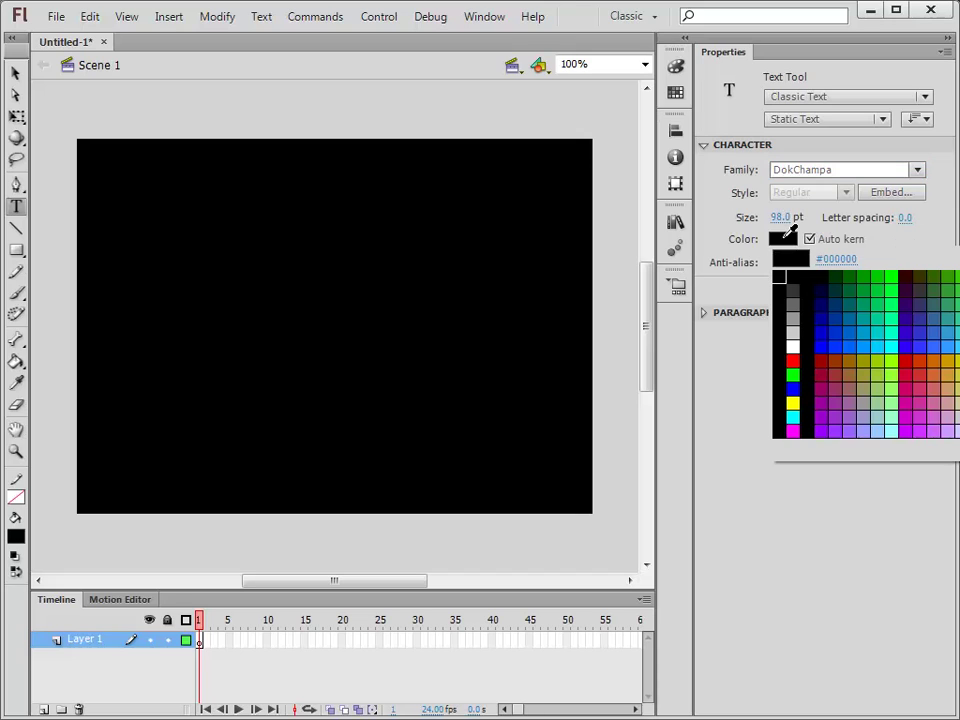
pyautogui.click(795, 398)
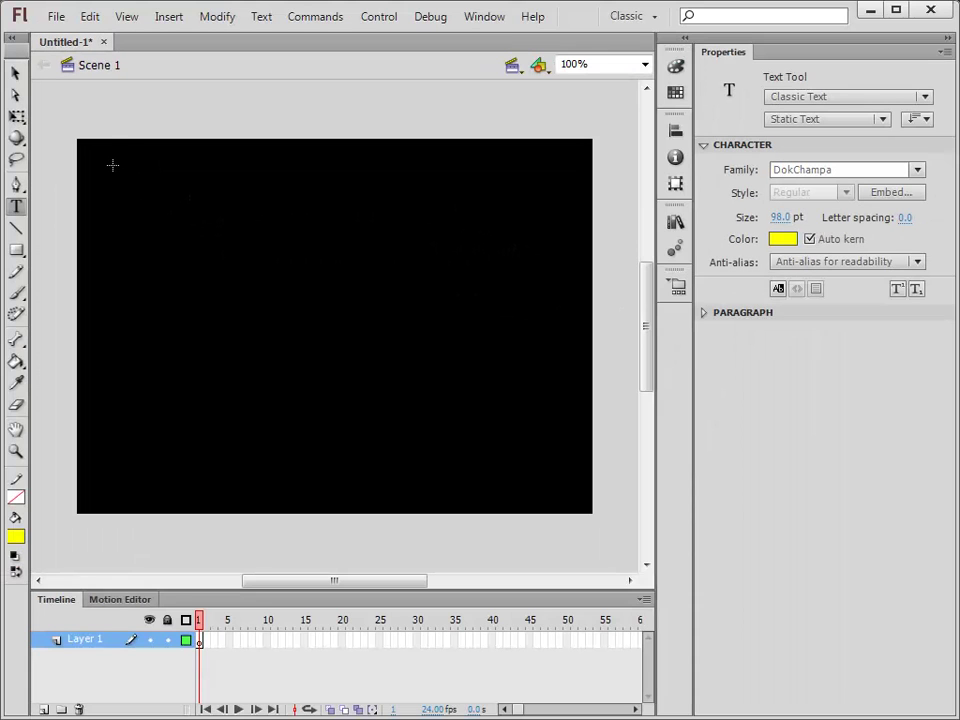
# Create a text box about 460 px wide near the stage's upper edge containing the text "kids".
pyautogui.moveTo(114, 170); pyautogui.dragTo(540, 246)
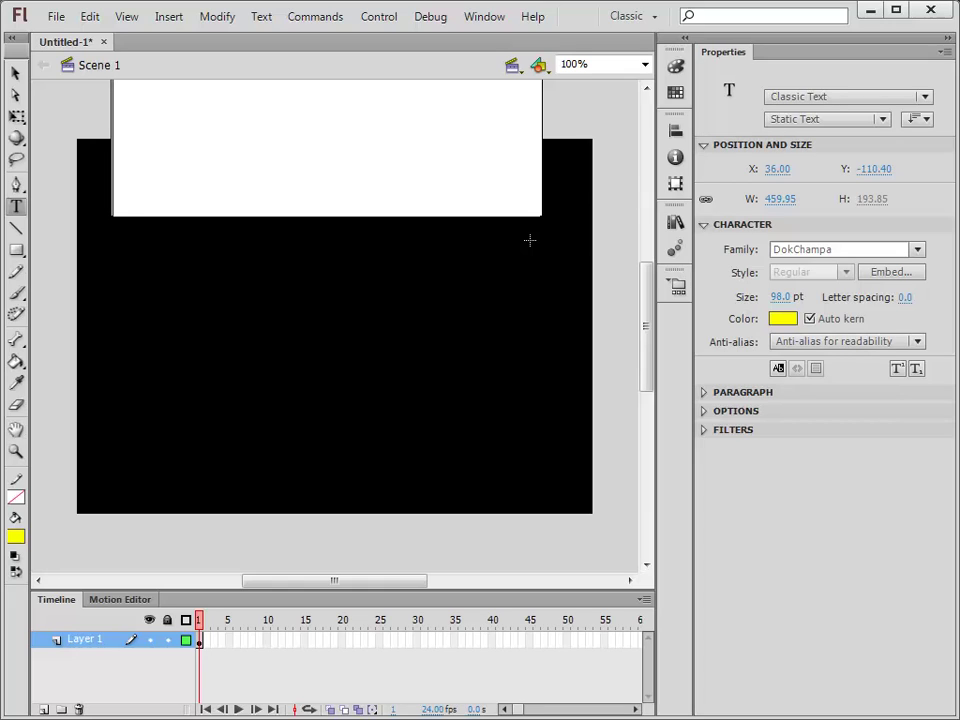
pyautogui.write('kiki')
pyautogui.press('BackSpace')
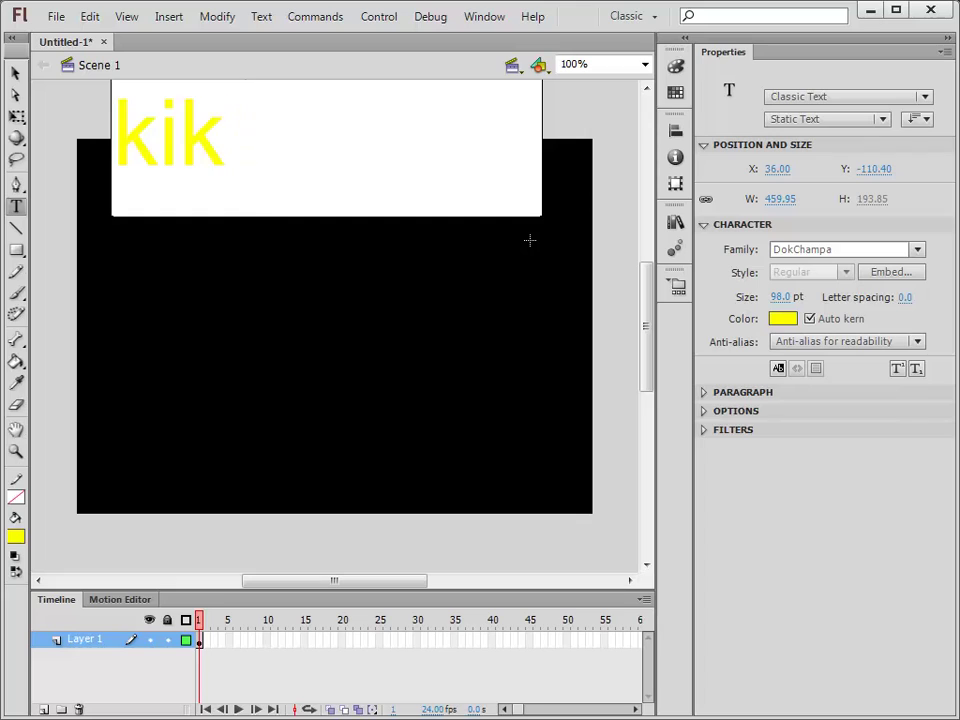
pyautogui.press('BackSpace')
pyautogui.write('ds')
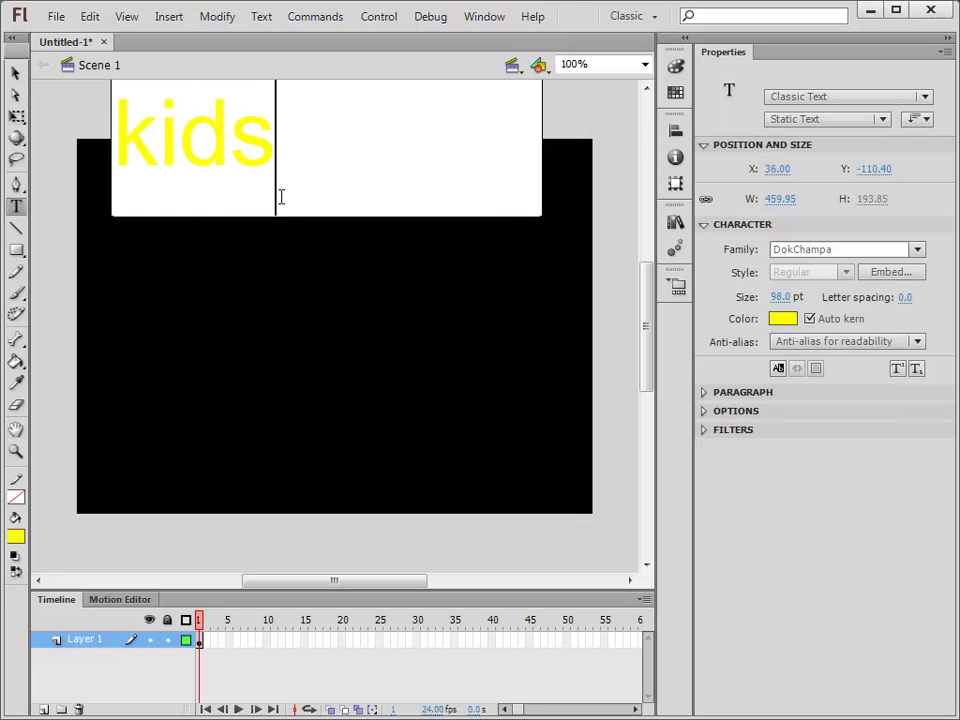
# Move the "kids" text fully onto the stage, to about X 47, Y 60, and narrow its box to about 189 px.
pyautogui.click(15, 76)
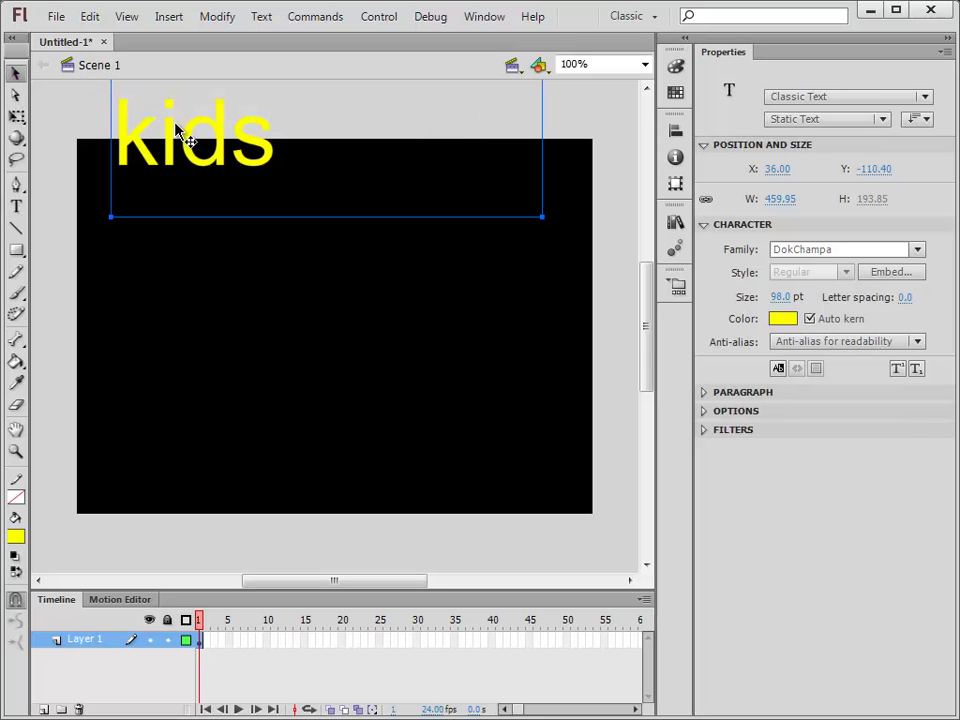
pyautogui.moveTo(188, 139); pyautogui.dragTo(193, 288)
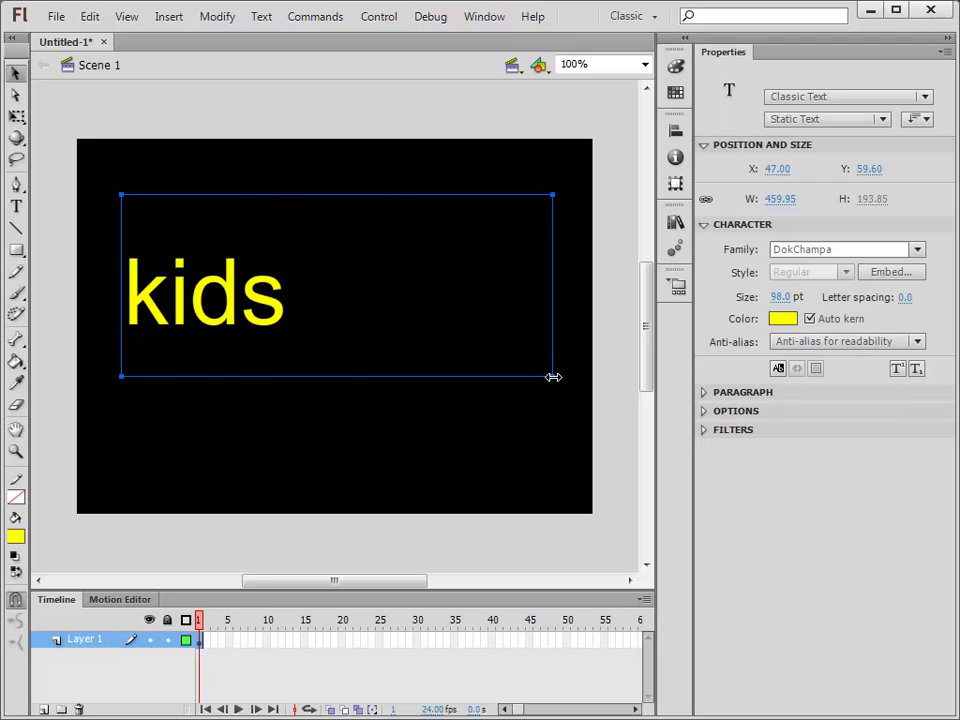
pyautogui.moveTo(553, 377); pyautogui.dragTo(316, 369)
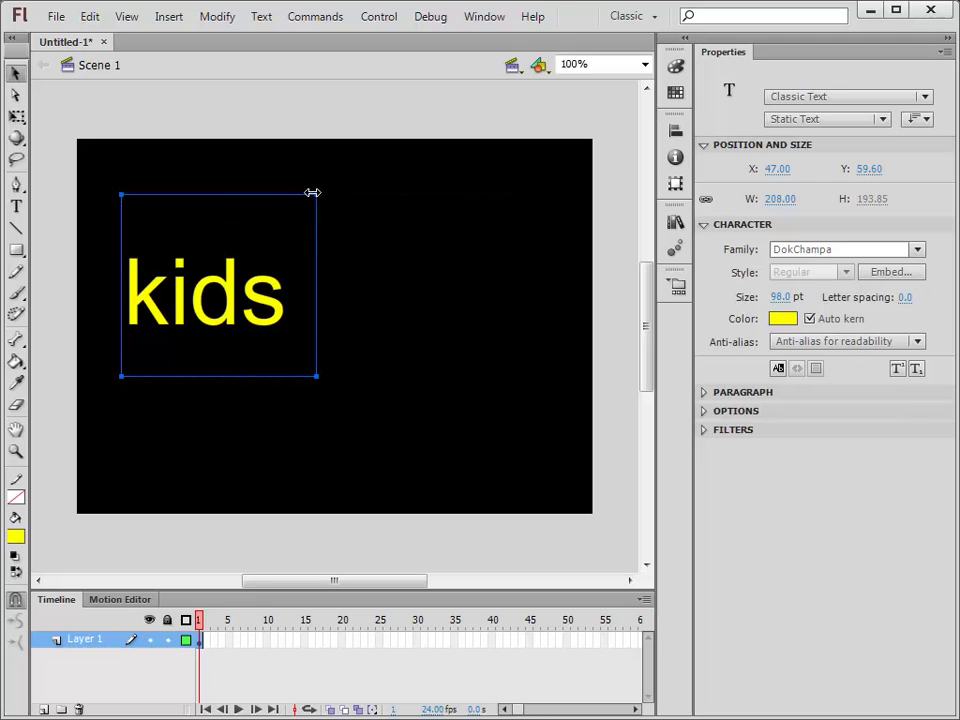
pyautogui.moveTo(316, 193); pyautogui.dragTo(298, 197)
pyautogui.click(396, 240)
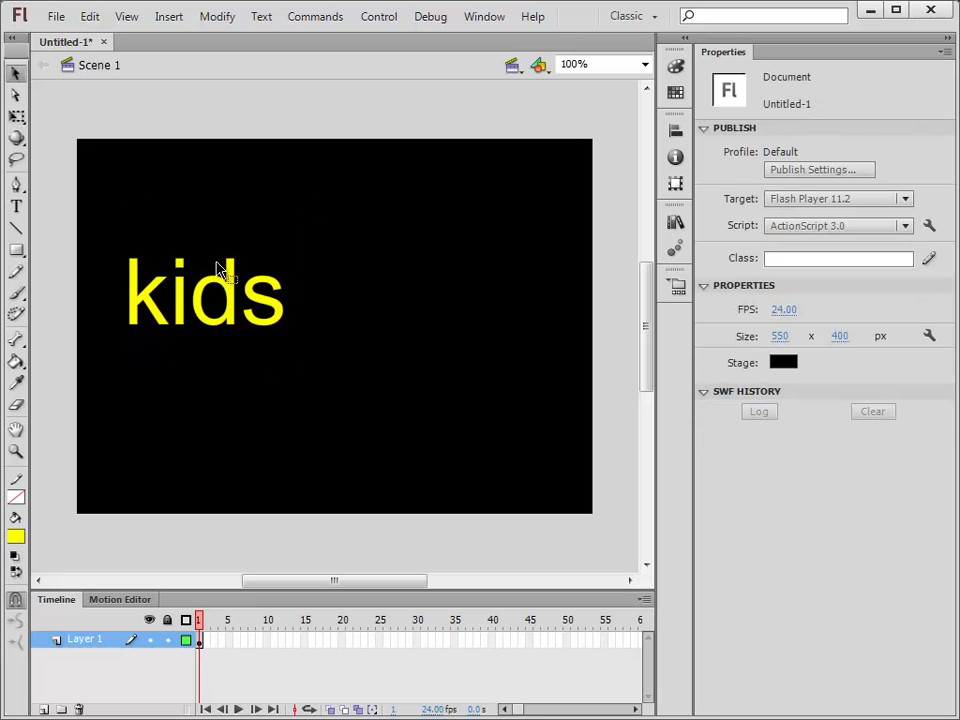
pyautogui.click(200, 298)
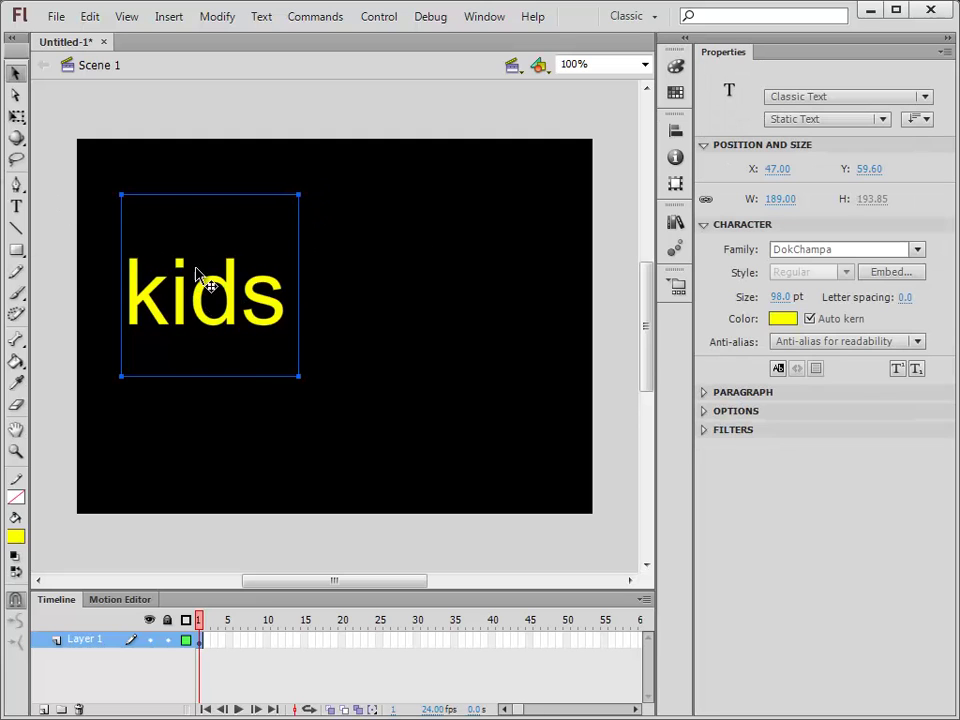
pyautogui.press('t')
pyautogui.click(255, 300)
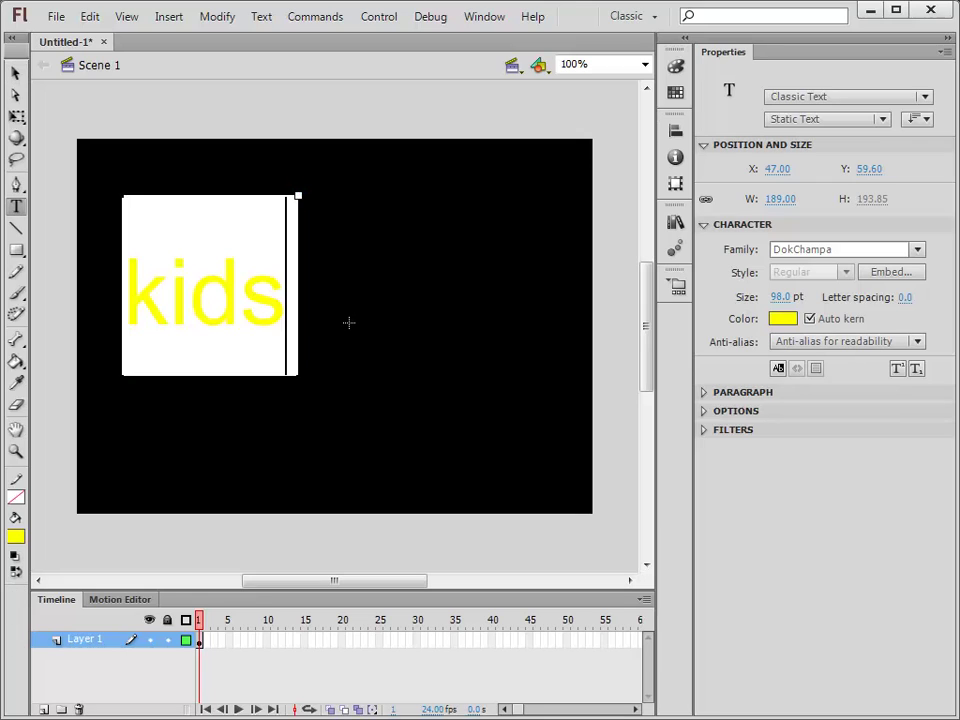
pyautogui.press('Return')
pyautogui.write('=')
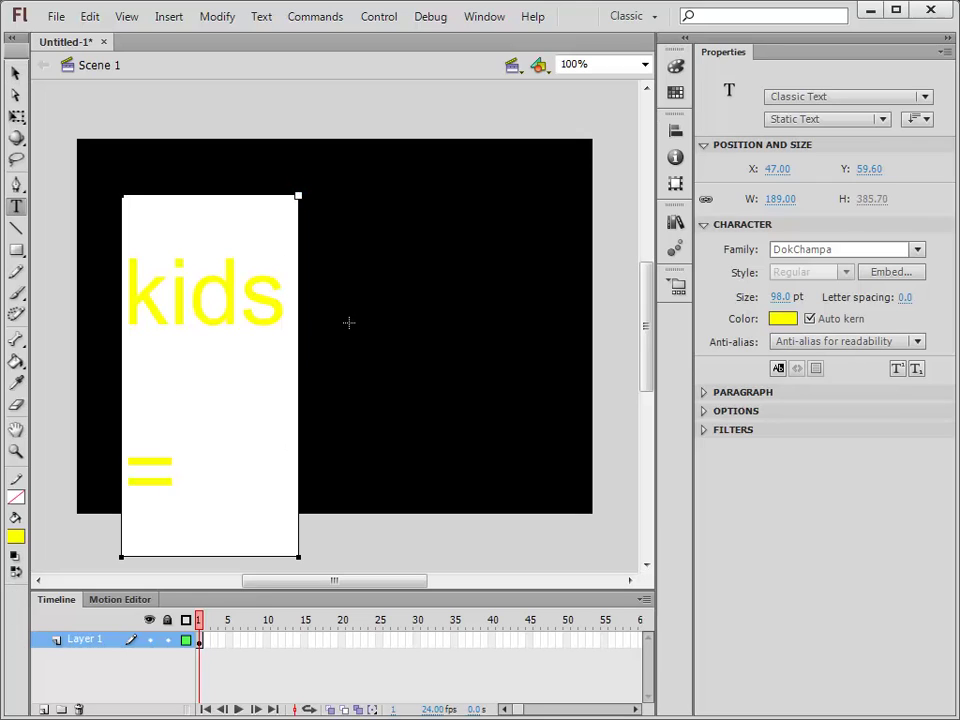
pyautogui.press('BackSpace')
pyautogui.press('BackSpace')
pyautogui.press('BackSpace')
pyautogui.press('BackSpace')
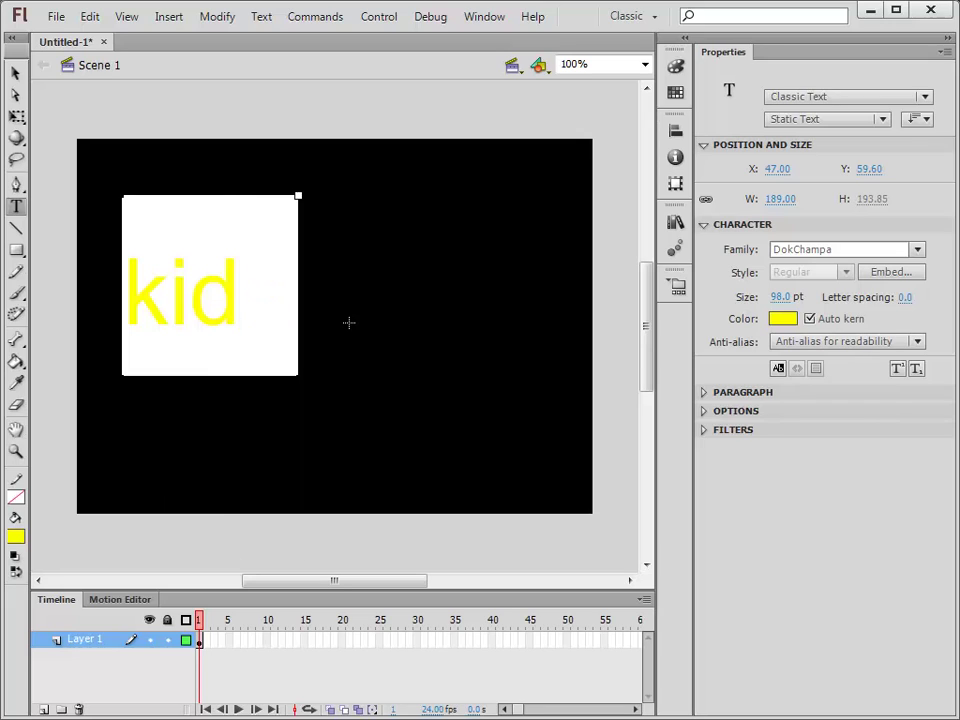
pyautogui.write('s')
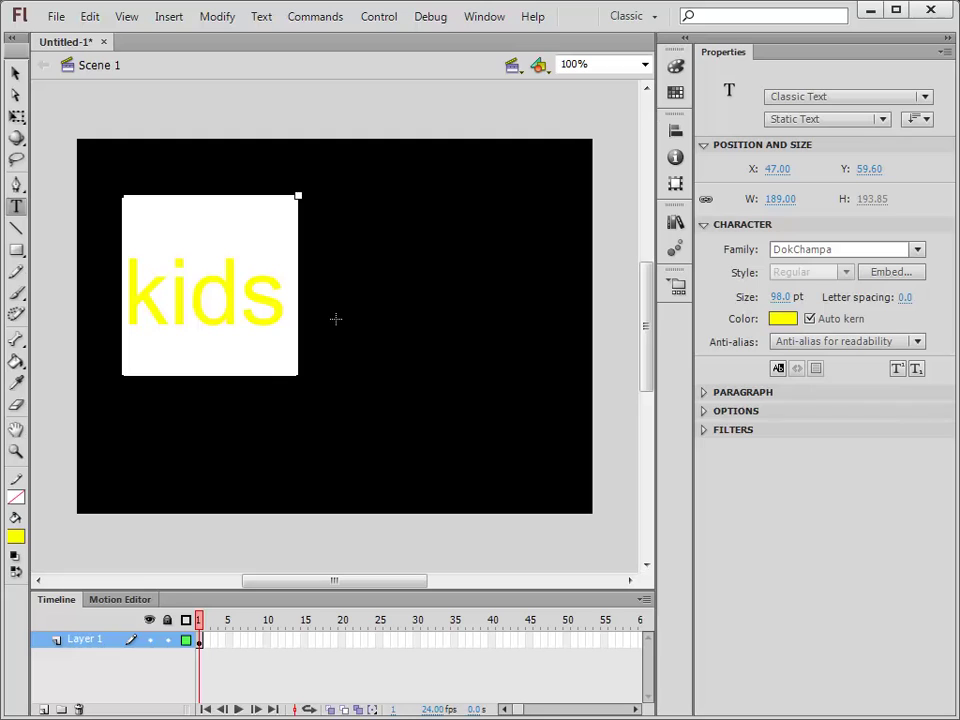
pyautogui.click(15, 80)
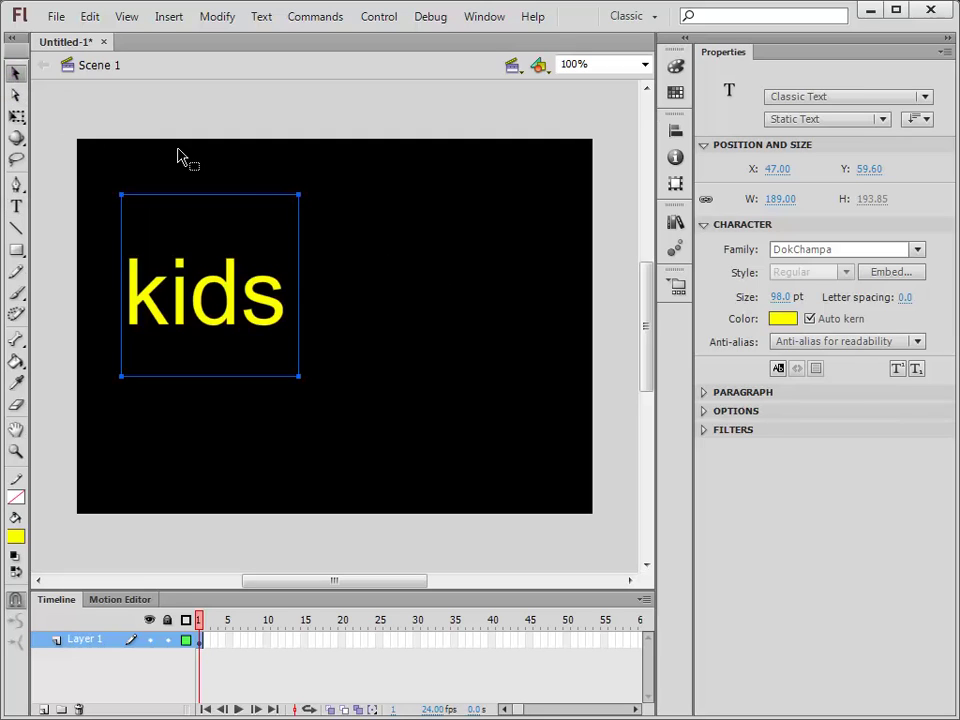
# Move the "kids" text to the stage's upper-left area, at about X 17, Y 16.
pyautogui.click(390, 293)
pyautogui.click(245, 305)
pyautogui.moveTo(281, 321); pyautogui.dragTo(253, 281)
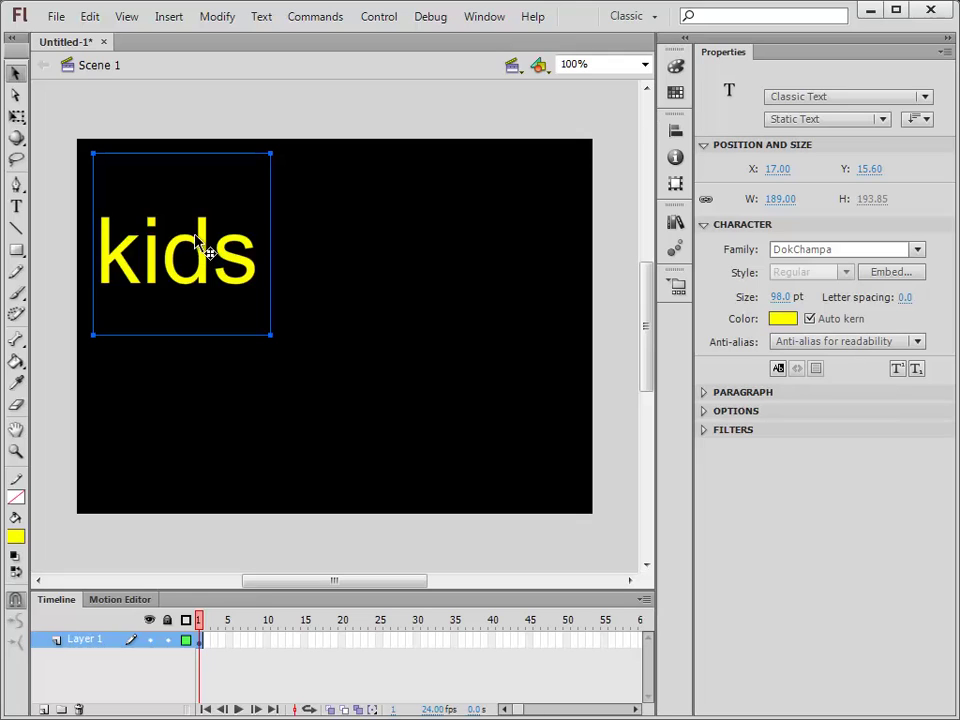
# Convert the "kids" text to a Movie Clip symbol named kidsTxt.
pyautogui.press('F8')
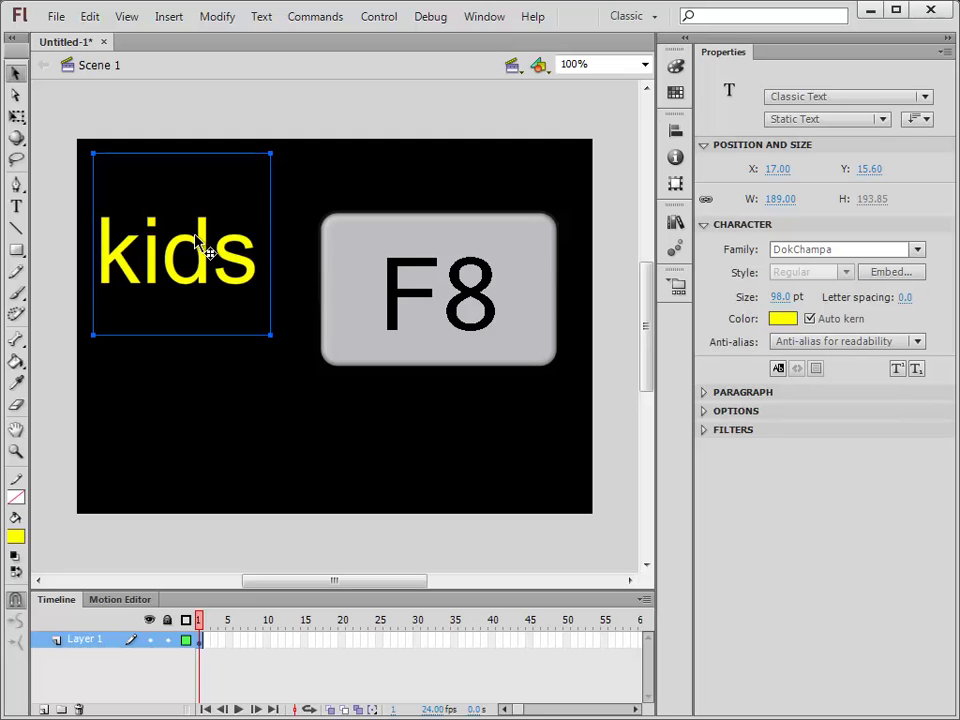
pyautogui.rightClick(198, 244)
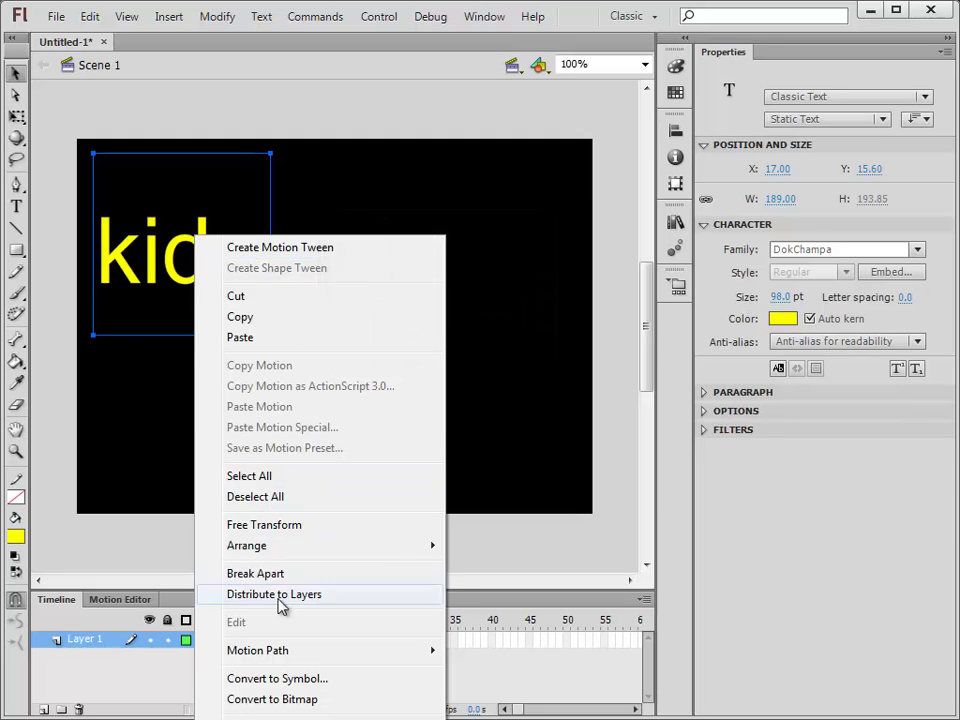
pyautogui.click(305, 679)
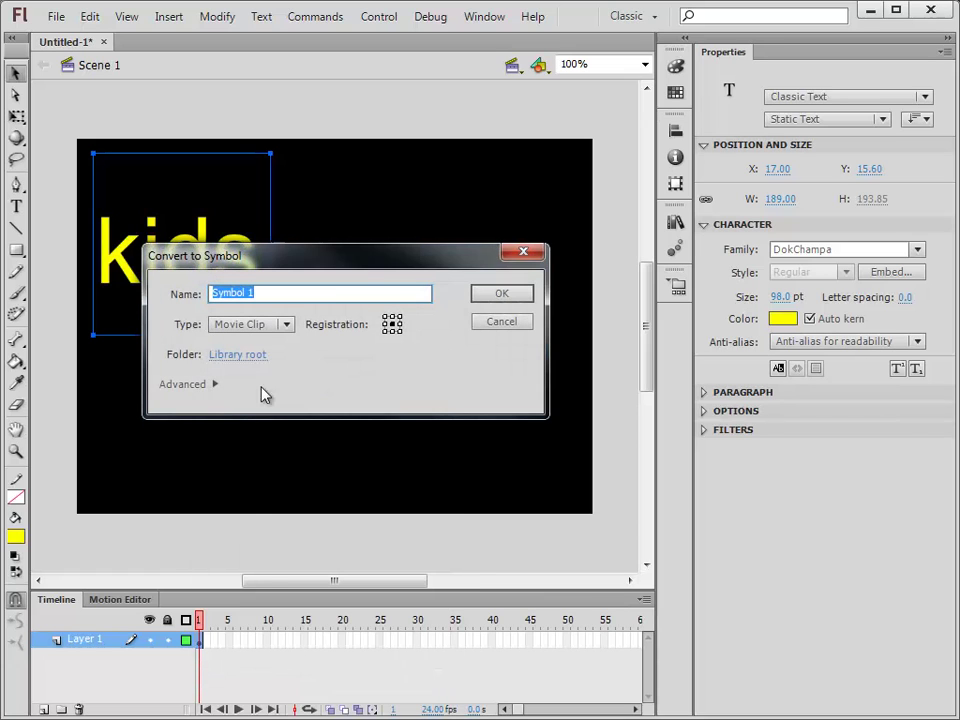
pyautogui.moveTo(349, 255); pyautogui.dragTo(490, 112)
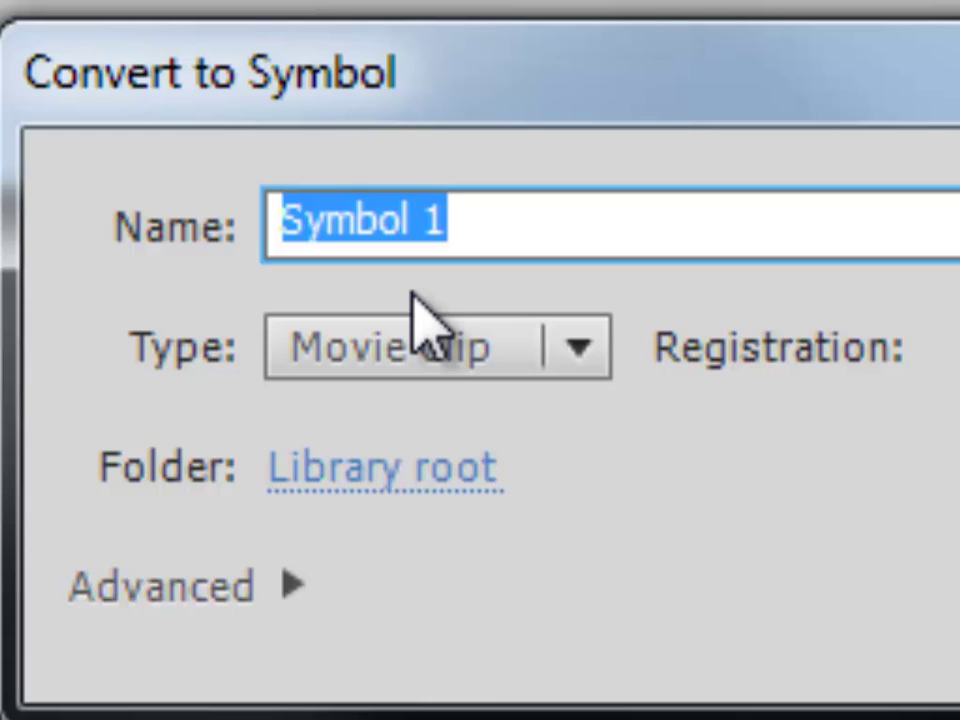
pyautogui.write('kids')
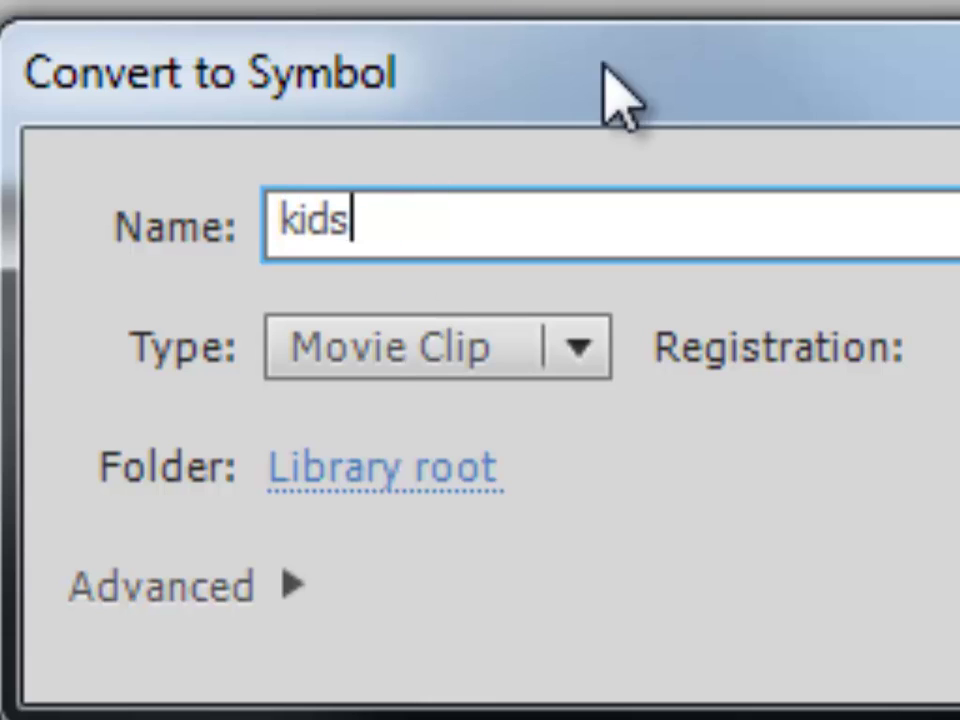
pyautogui.write('T')
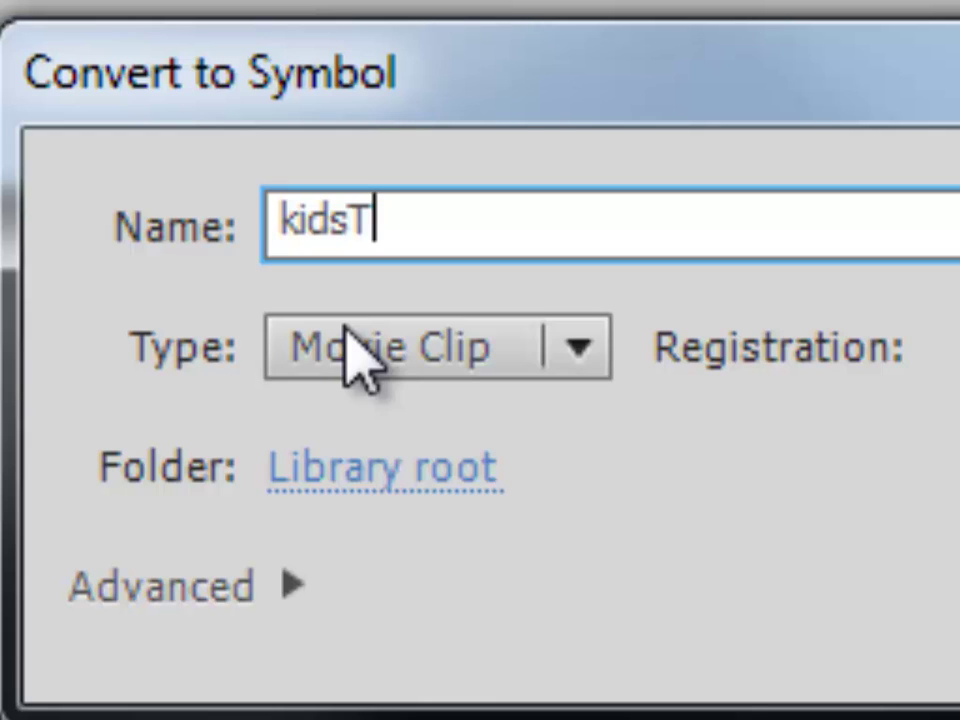
pyautogui.write('xt')
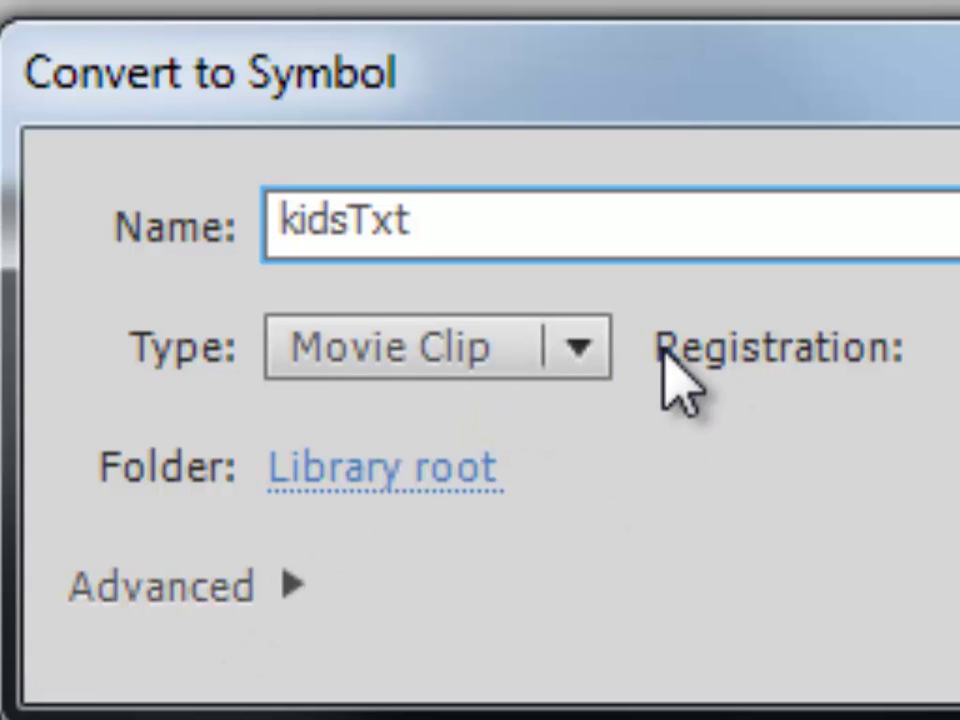
pyautogui.click(576, 345)
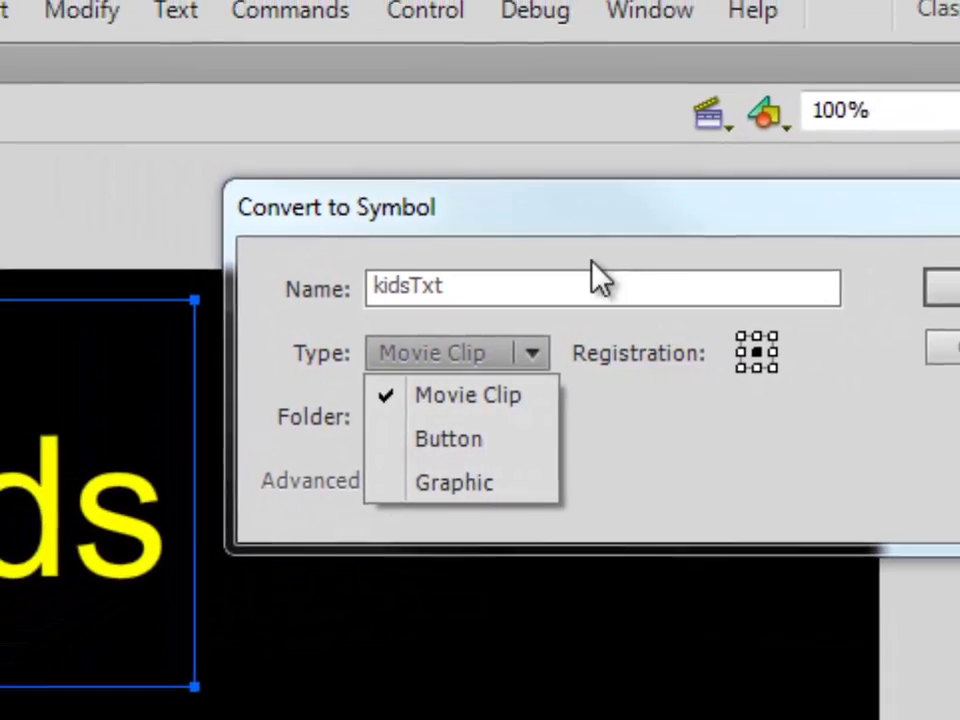
pyautogui.click(942, 296)
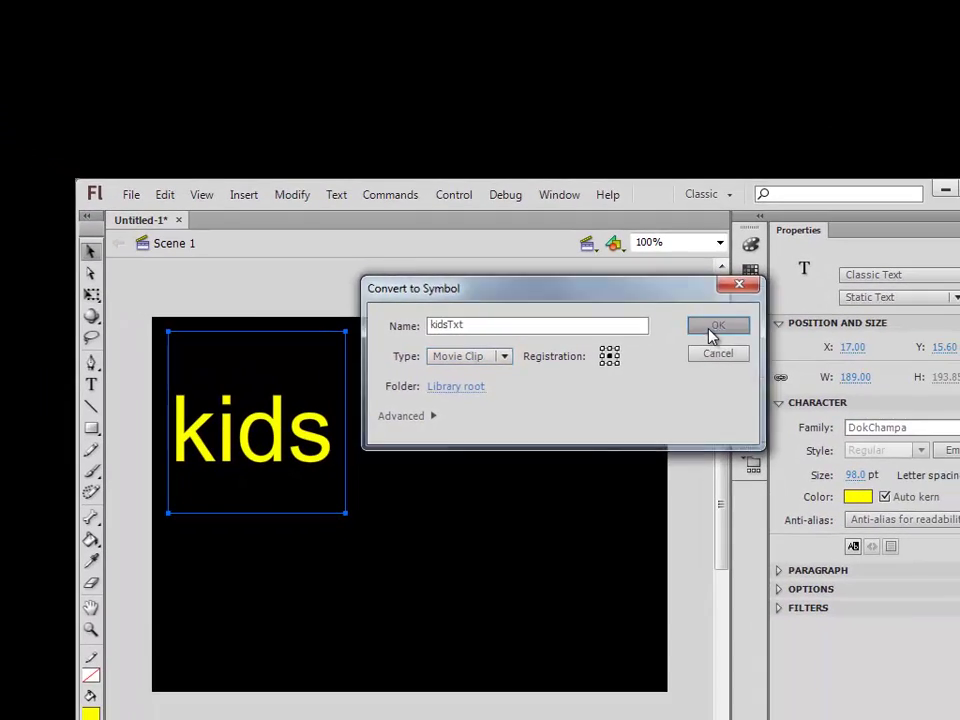
pyautogui.click(806, 318)
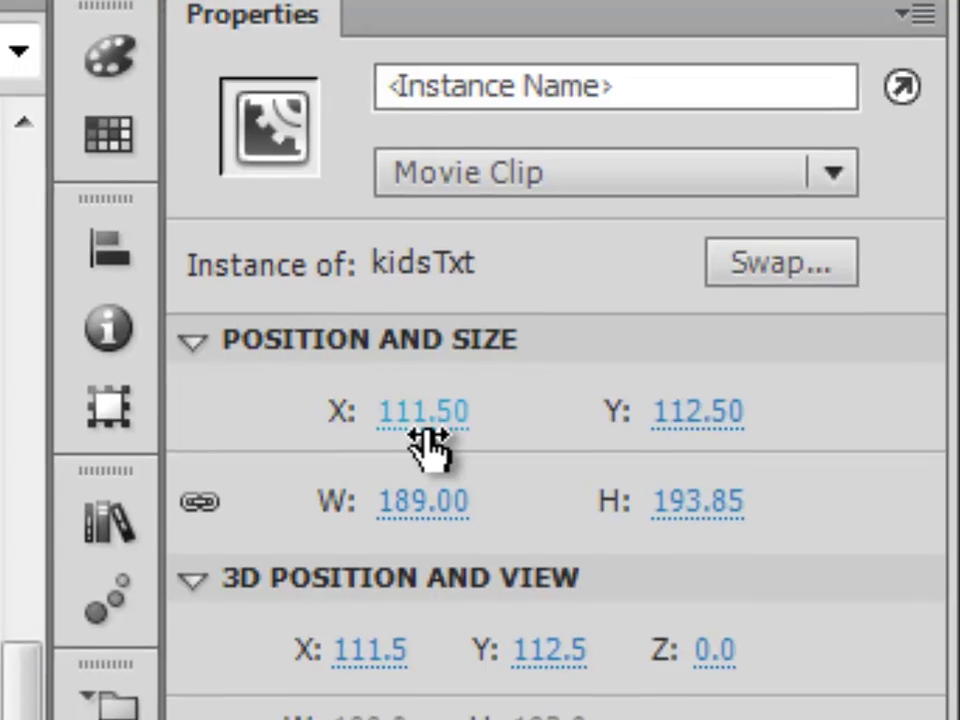
# Shift the kidsTxt instance horizontally on the stage to an X position of about 163.
pyautogui.click(421, 415)
pyautogui.write('107')
pyautogui.press('Return')
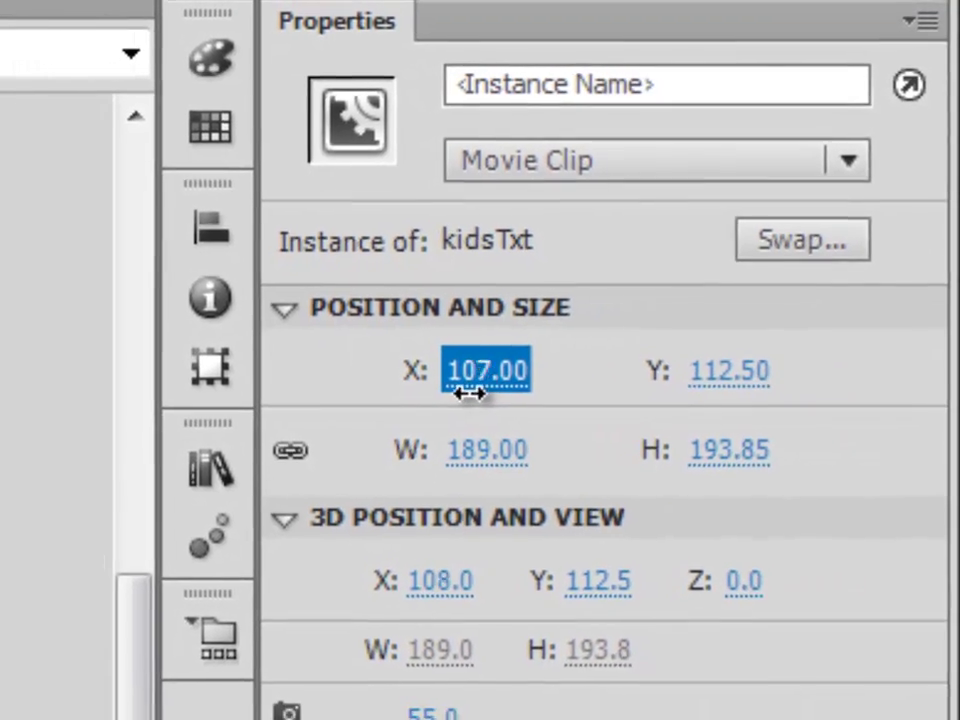
pyautogui.moveTo(468, 393)
pyautogui.mouseDown()
pyautogui.moveTo(430, 397)
pyautogui.moveTo(473, 400)
pyautogui.mouseUp()
pyautogui.moveTo(560, 340); pyautogui.dragTo(644, 333)
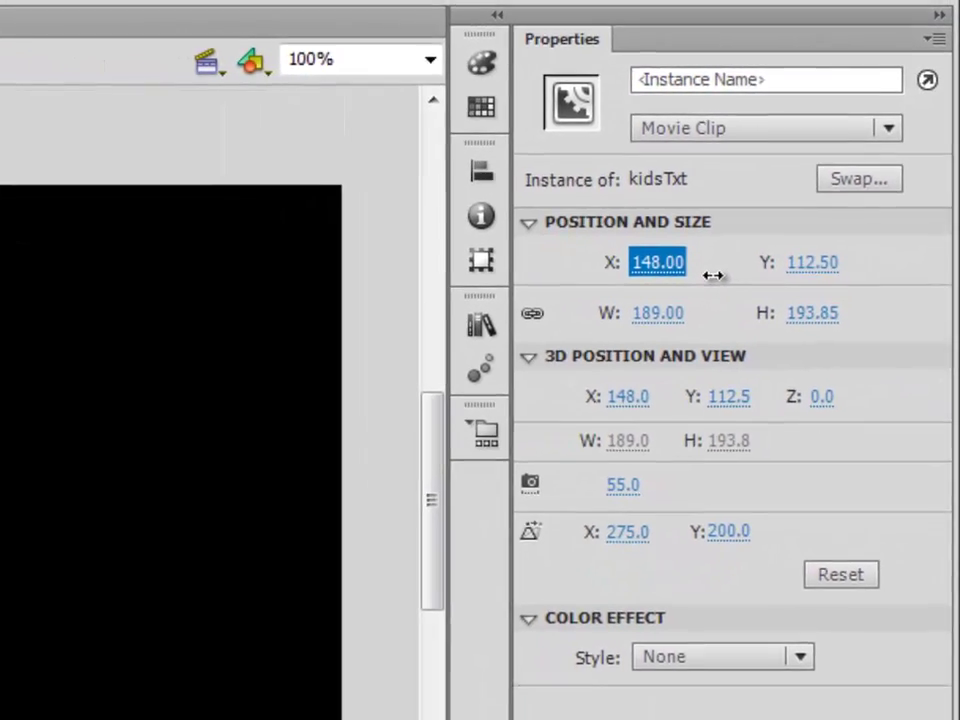
pyautogui.moveTo(712, 275); pyautogui.dragTo(736, 273)
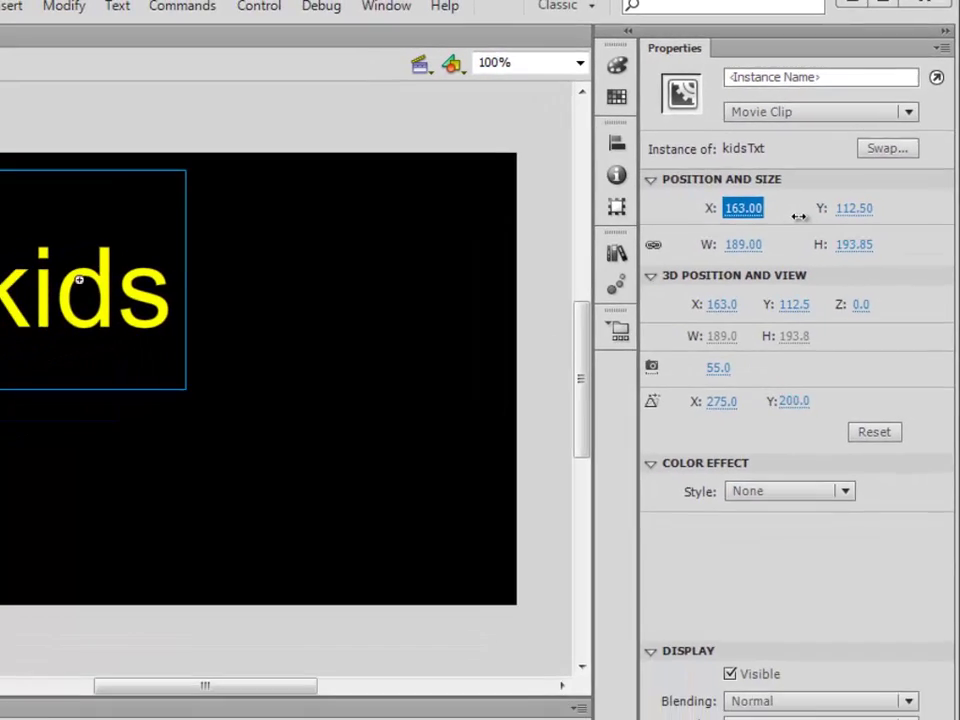
# Shift the kidsTxt instance and place its registration point on the stage's left edge, at about X -1, Y 171.
pyautogui.moveTo(798, 216); pyautogui.dragTo(806, 190)
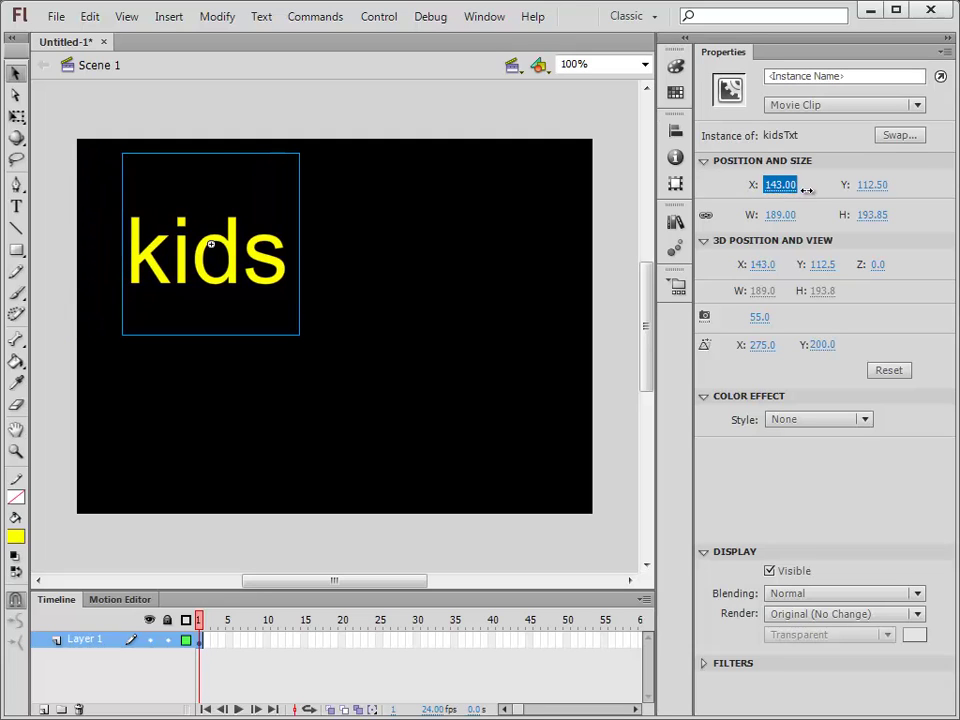
pyautogui.click(871, 189)
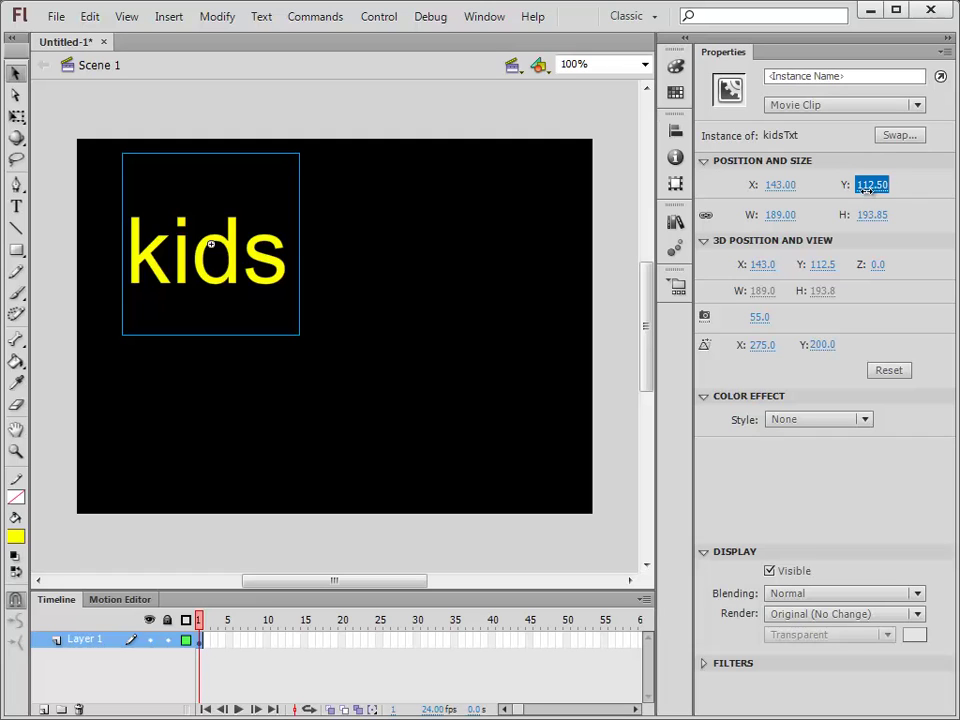
pyautogui.moveTo(866, 190); pyautogui.dragTo(920, 190)
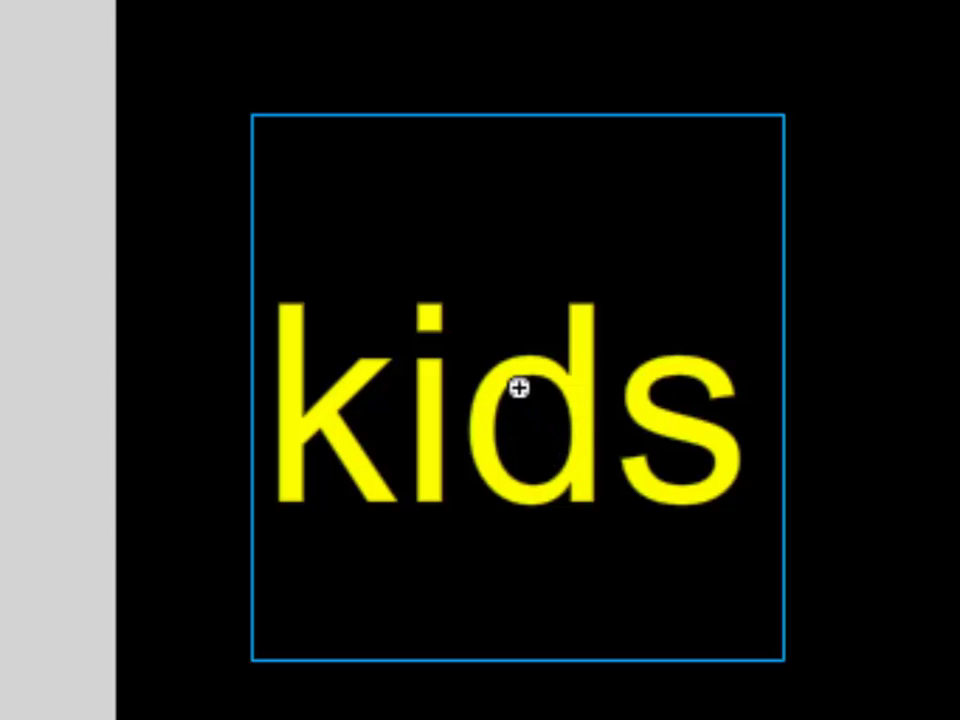
pyautogui.moveTo(519, 388); pyautogui.dragTo(118, 381)
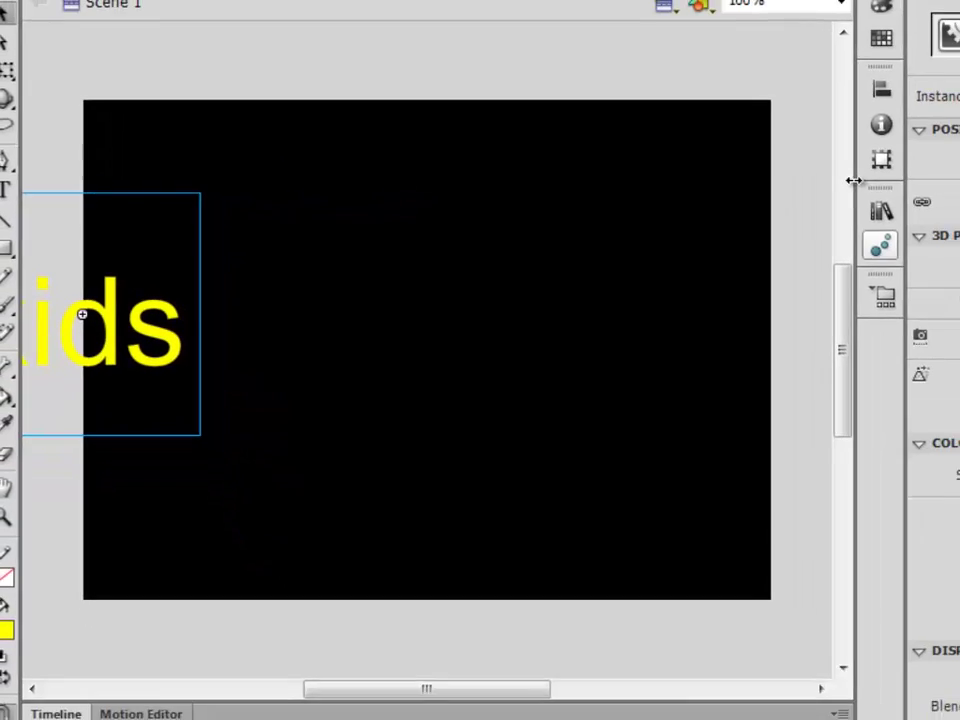
# Set the kidsTxt instance's position to X 0, Y 0 and move it back onto the stage, to about X 166, Y 85.
pyautogui.click(805, 180)
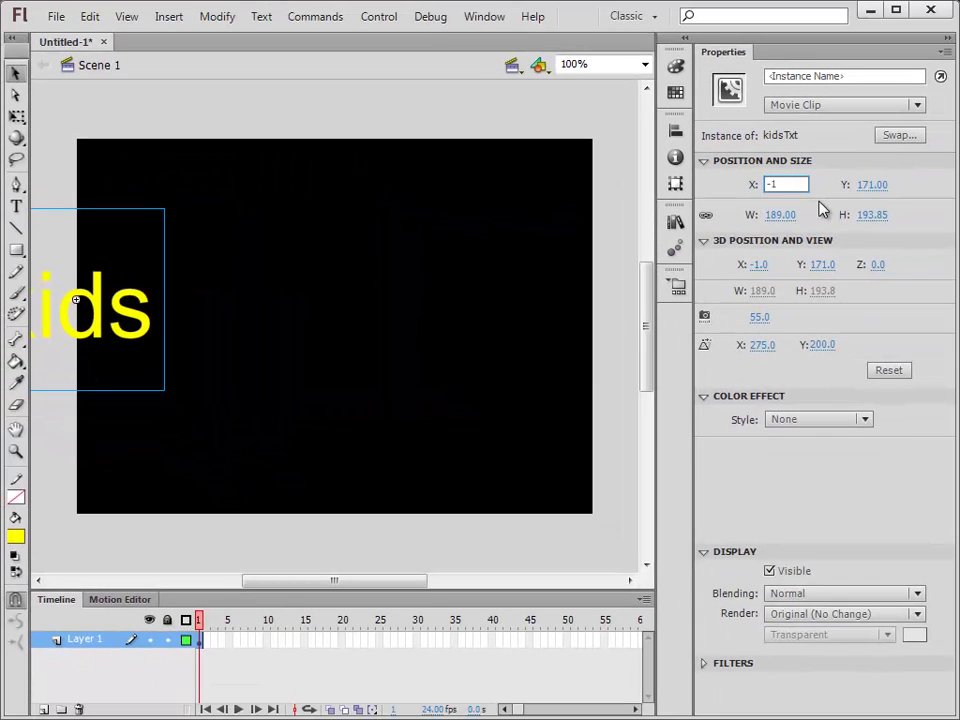
pyautogui.press('Tab')
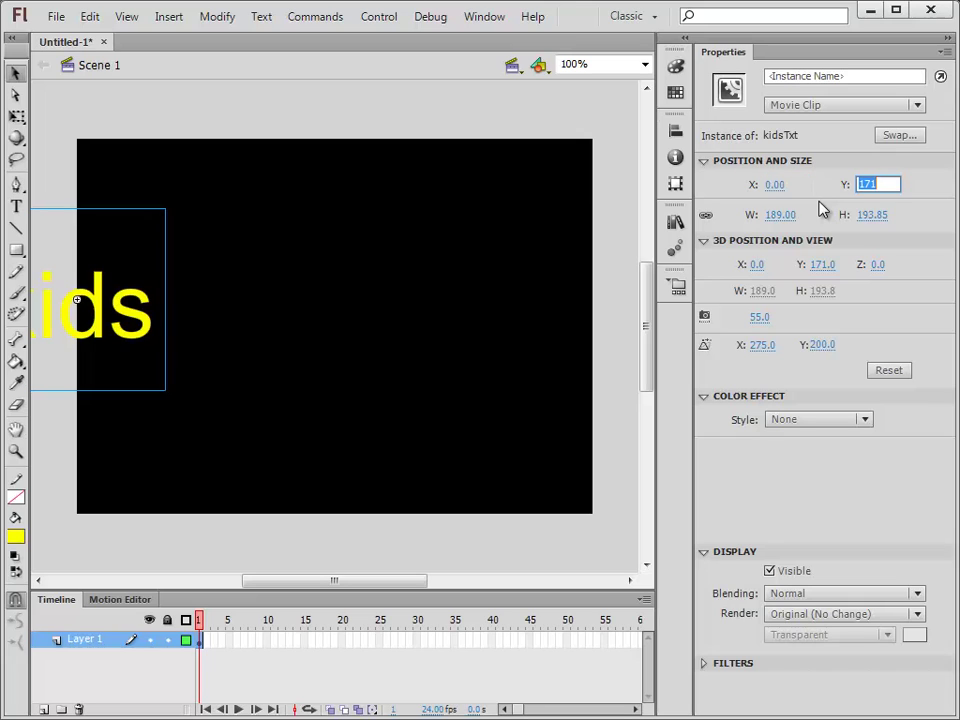
pyautogui.write('0')
pyautogui.press('Tab')
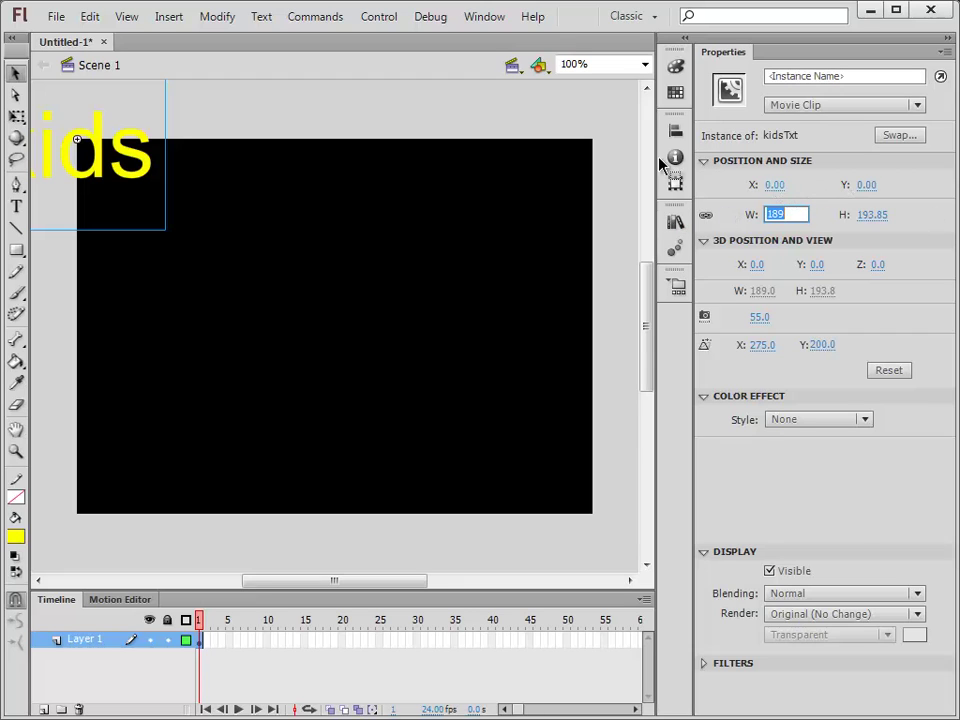
pyautogui.moveTo(97, 150); pyautogui.dragTo(253, 234)
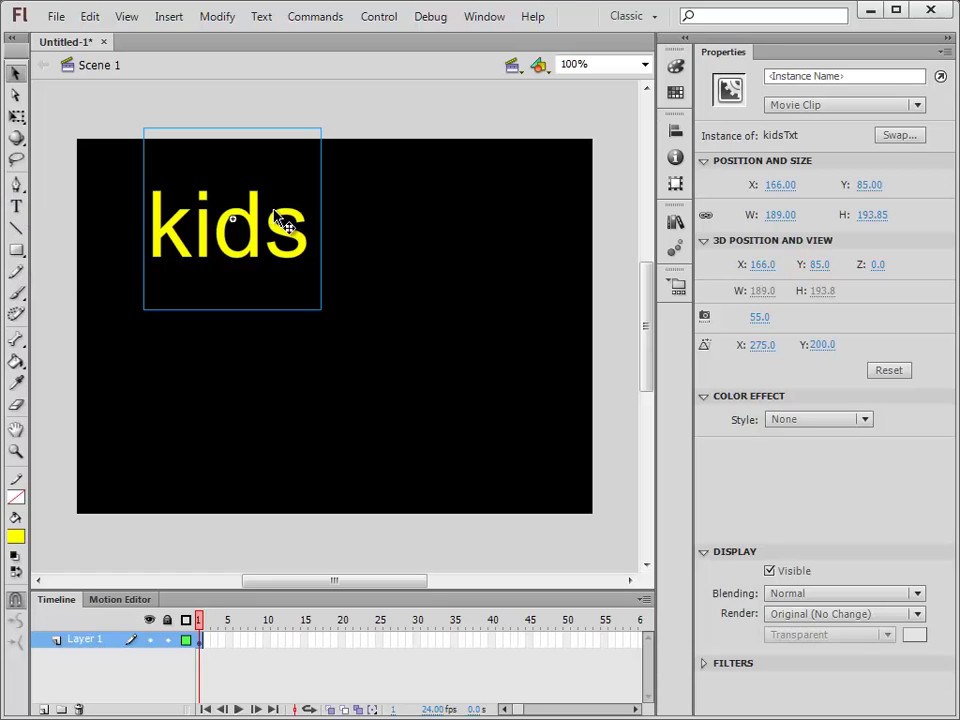
# Draw a bright green rectangle without a stroke, about 246 by 67 px, below the "kids" text with the Rectangle tool.
pyautogui.click(24, 258)
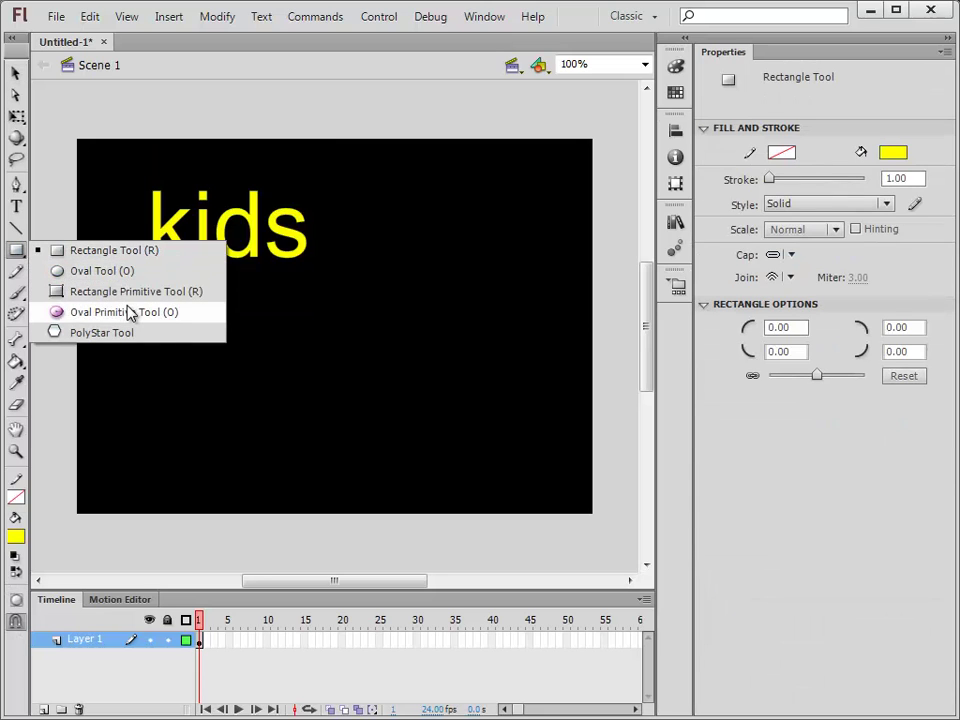
pyautogui.click(122, 253)
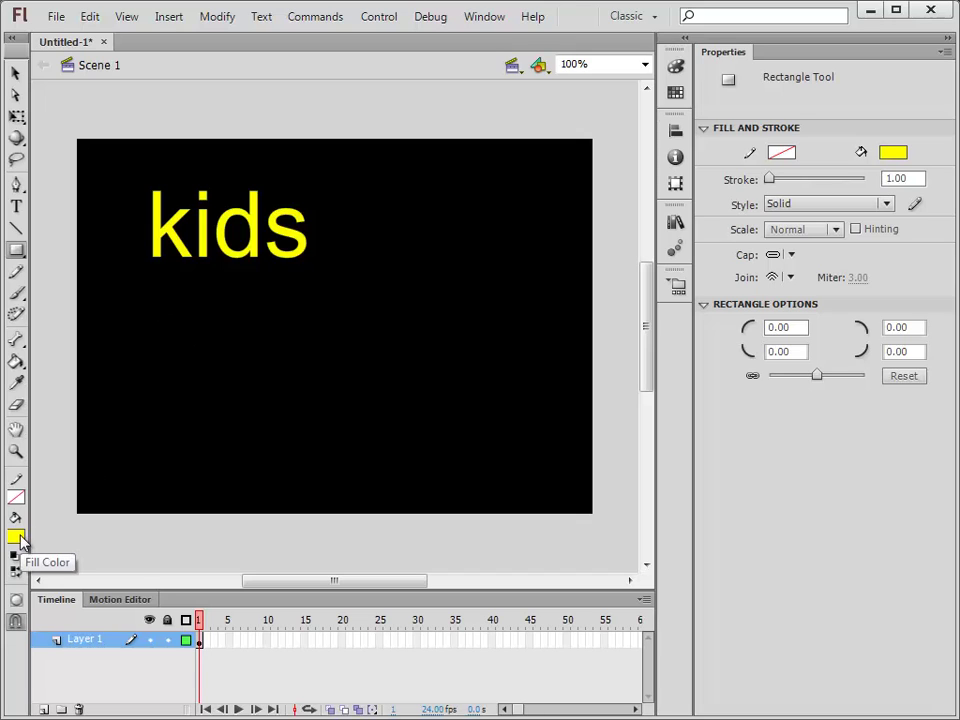
pyautogui.click(17, 537)
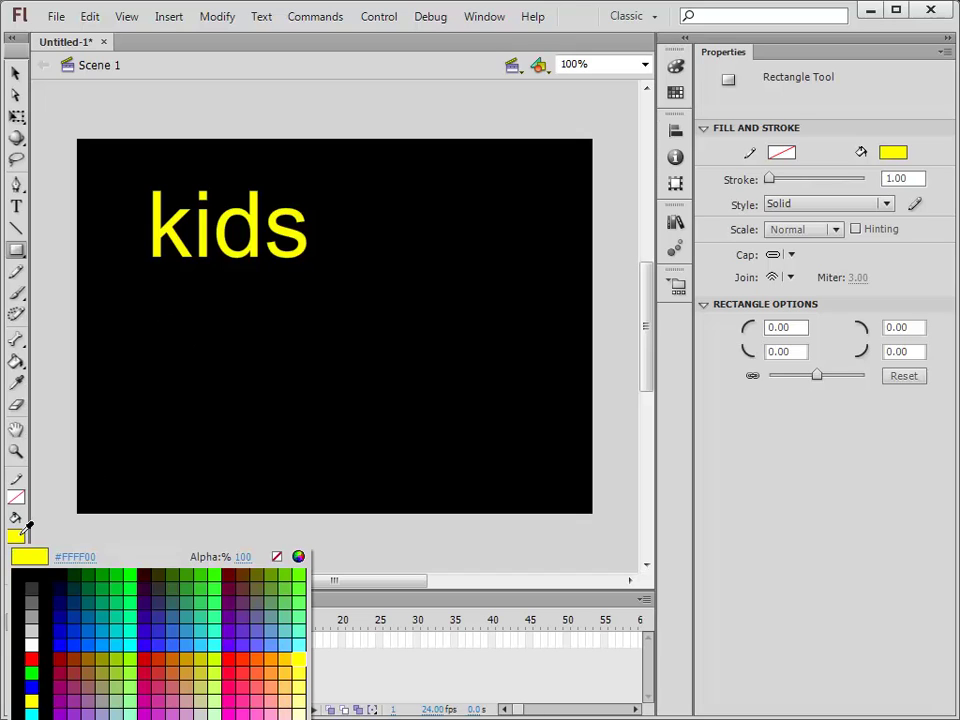
pyautogui.click(136, 572)
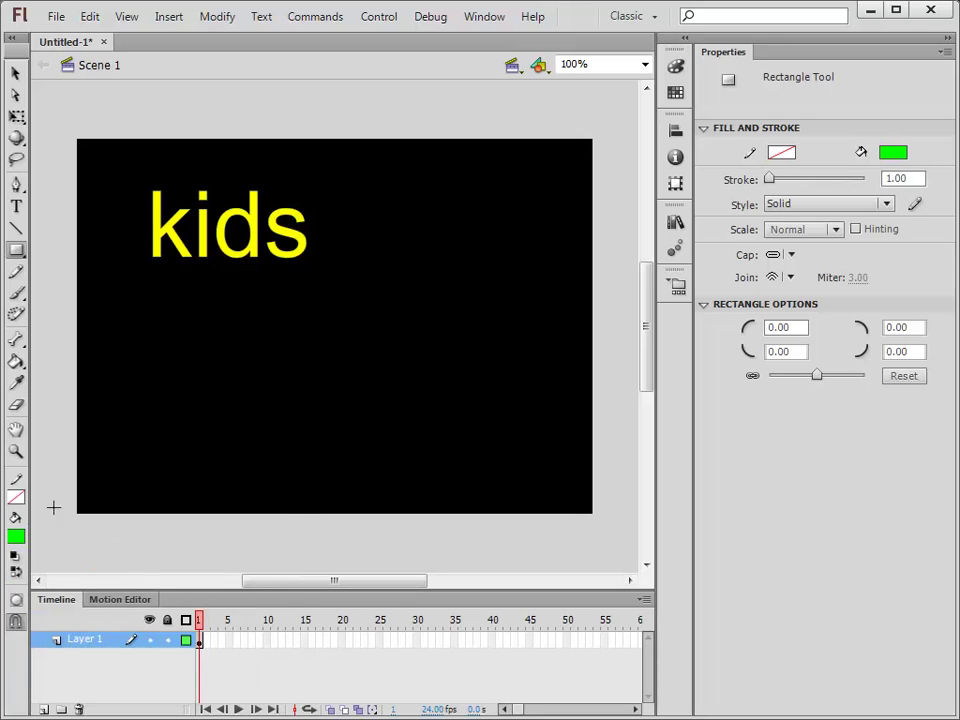
pyautogui.moveTo(217, 303)
pyautogui.mouseDown()
pyautogui.moveTo(246, 334)
pyautogui.moveTo(315, 369)
pyautogui.moveTo(270, 373)
pyautogui.moveTo(313, 399)
pyautogui.moveTo(298, 385)
pyautogui.moveTo(356, 444)
pyautogui.moveTo(296, 381)
pyautogui.moveTo(324, 431)
pyautogui.moveTo(253, 379)
pyautogui.moveTo(358, 443)
pyautogui.moveTo(260, 384)
pyautogui.moveTo(462, 374)
pyautogui.moveTo(449, 366)
pyautogui.mouseUp()
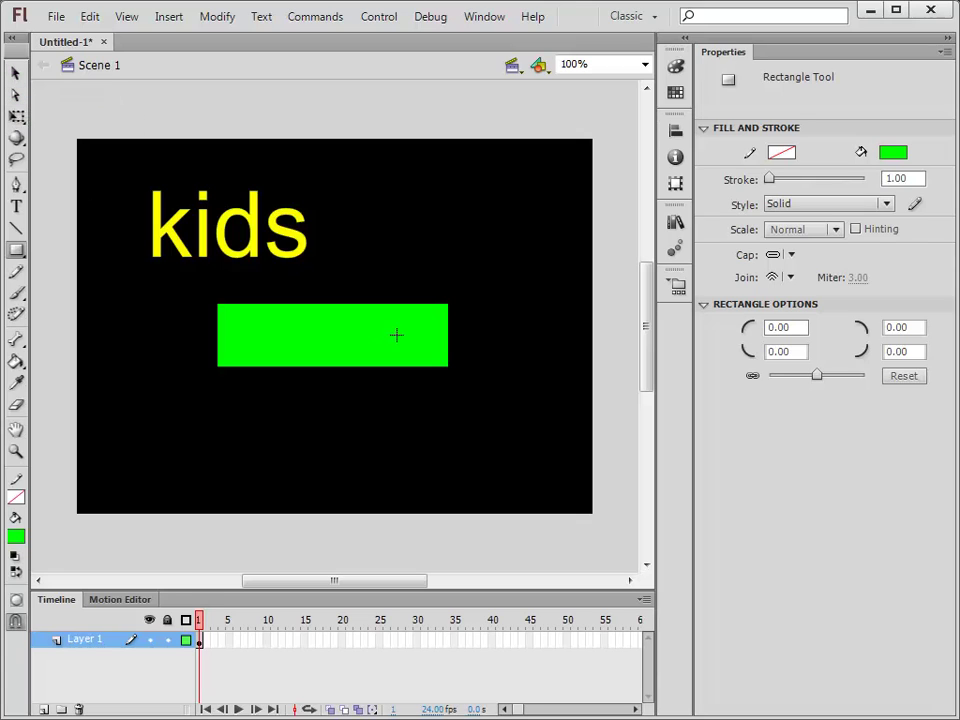
# Bend all four edges of the green rectangle inward and pull in its upper-right corner to form a curved swoosh shape.
pyautogui.click(15, 72)
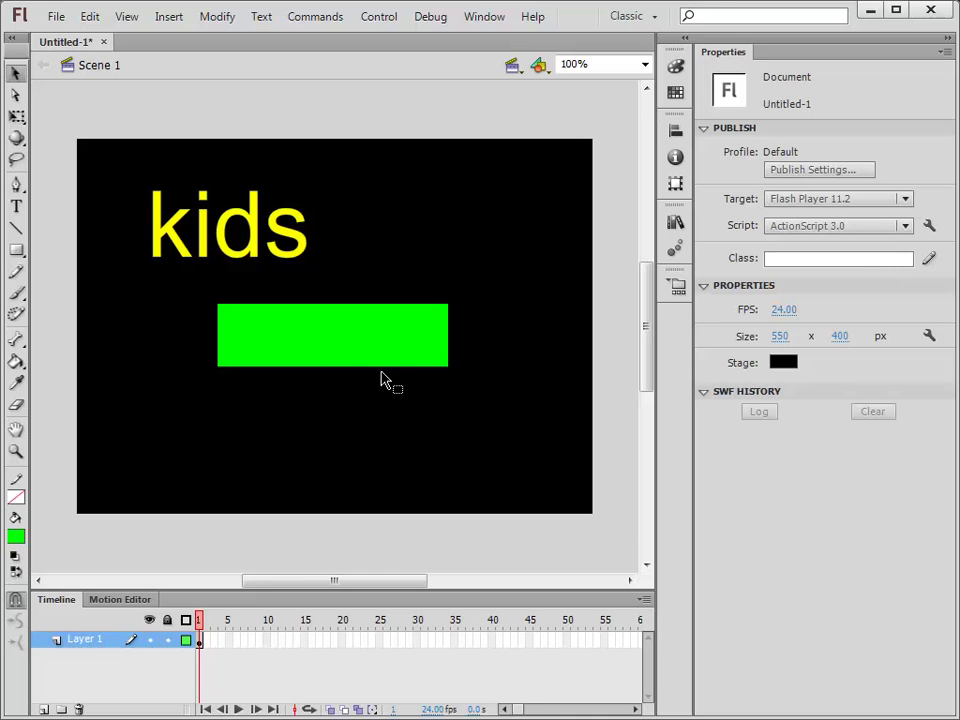
pyautogui.moveTo(392, 372); pyautogui.dragTo(268, 352)
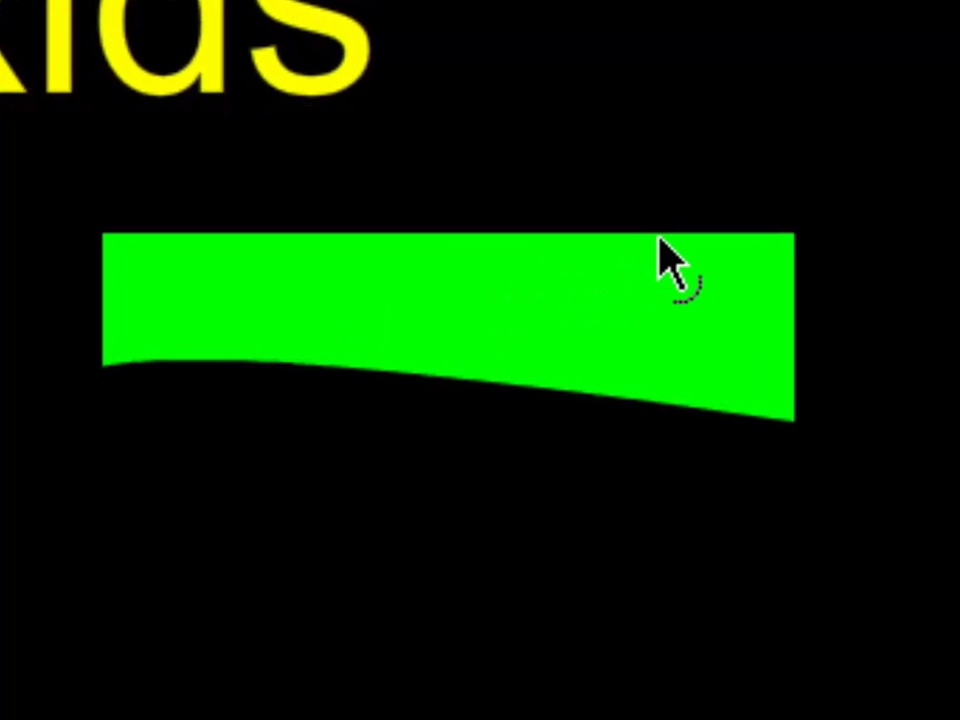
pyautogui.moveTo(658, 238); pyautogui.dragTo(818, 352)
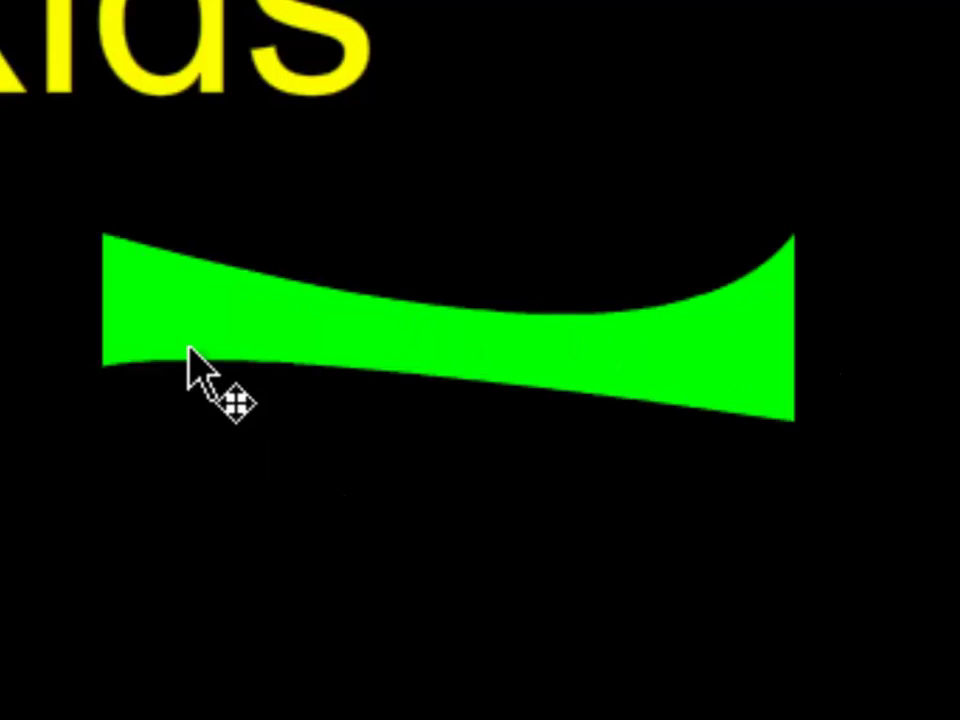
pyautogui.moveTo(116, 299); pyautogui.dragTo(193, 317)
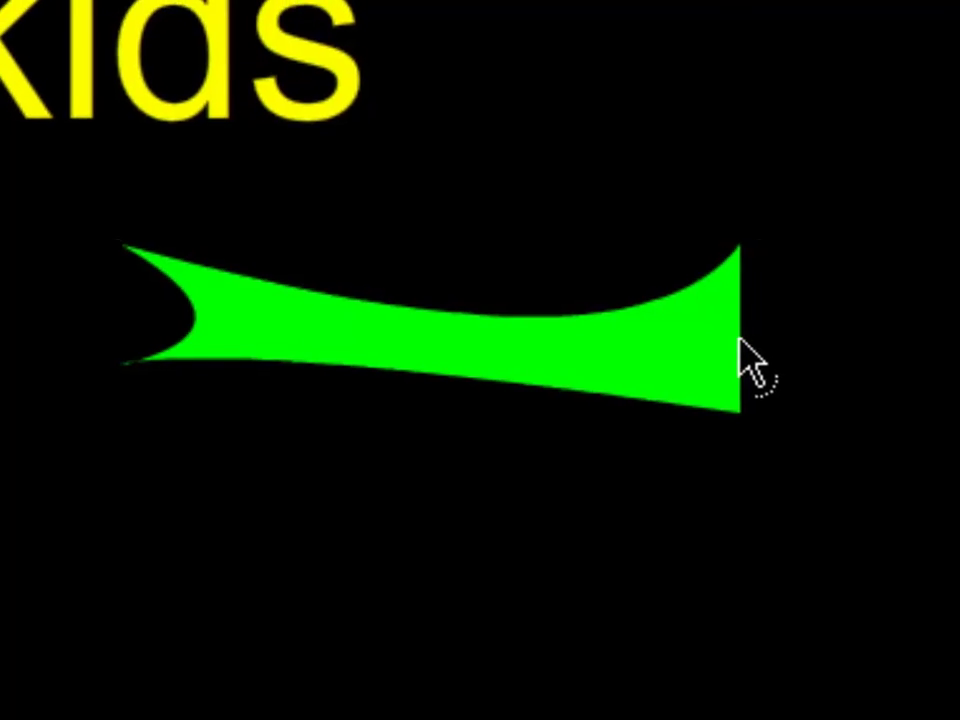
pyautogui.moveTo(793, 350); pyautogui.dragTo(704, 362)
pyautogui.moveTo(594, 359); pyautogui.dragTo(597, 363)
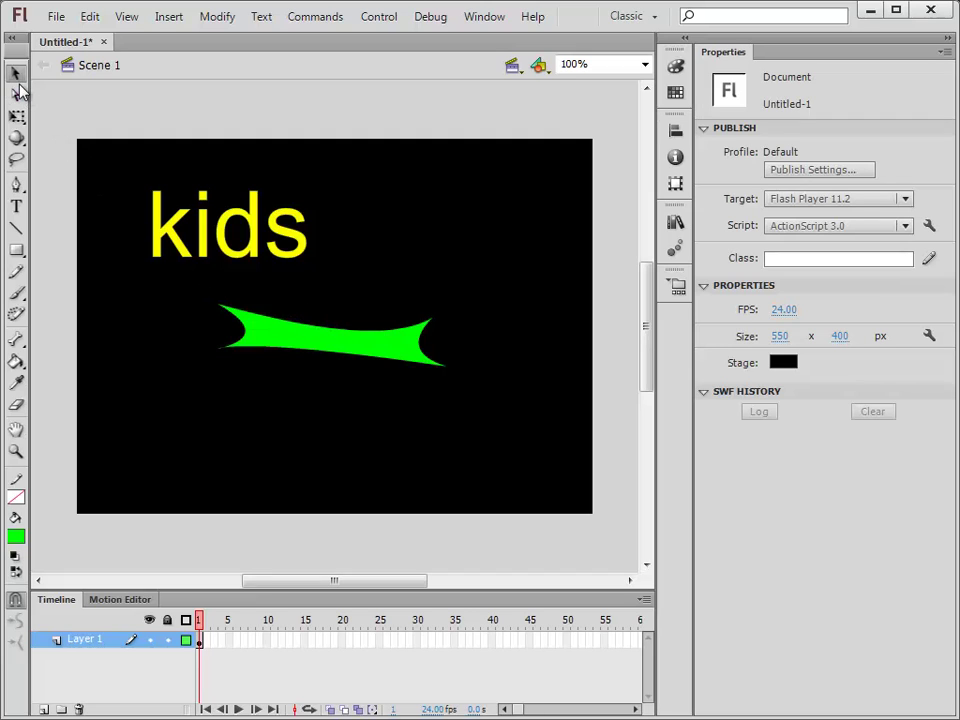
# Move the kidsTxt instance horizontally toward the stage's upper-right area, to about X 357, Y 85.
pyautogui.moveTo(197, 292); pyautogui.dragTo(381, 294)
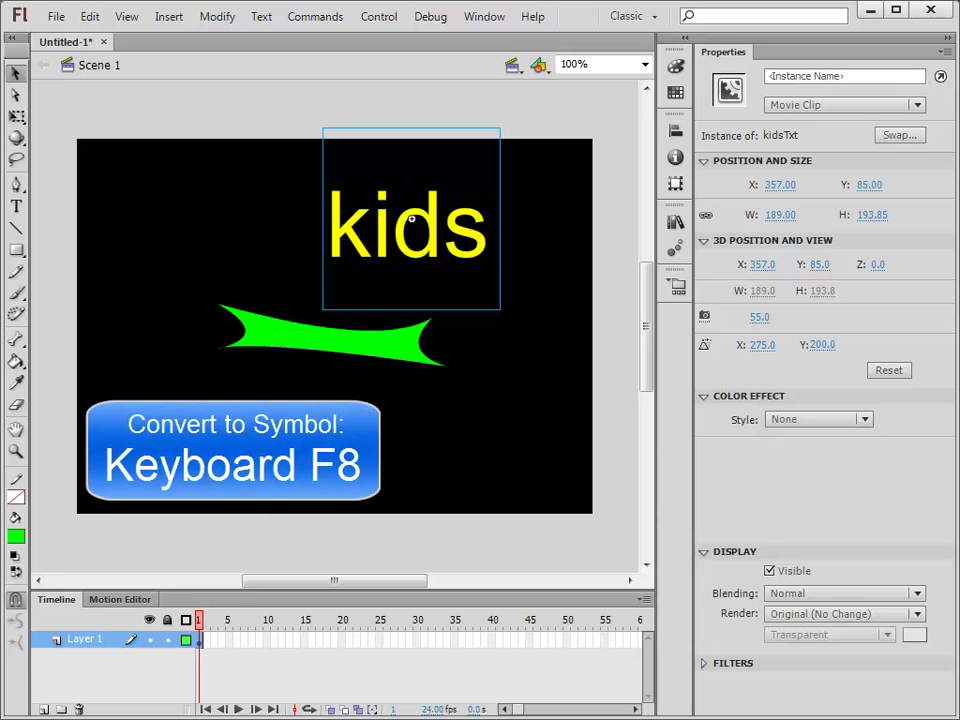
pyautogui.click(270, 344)
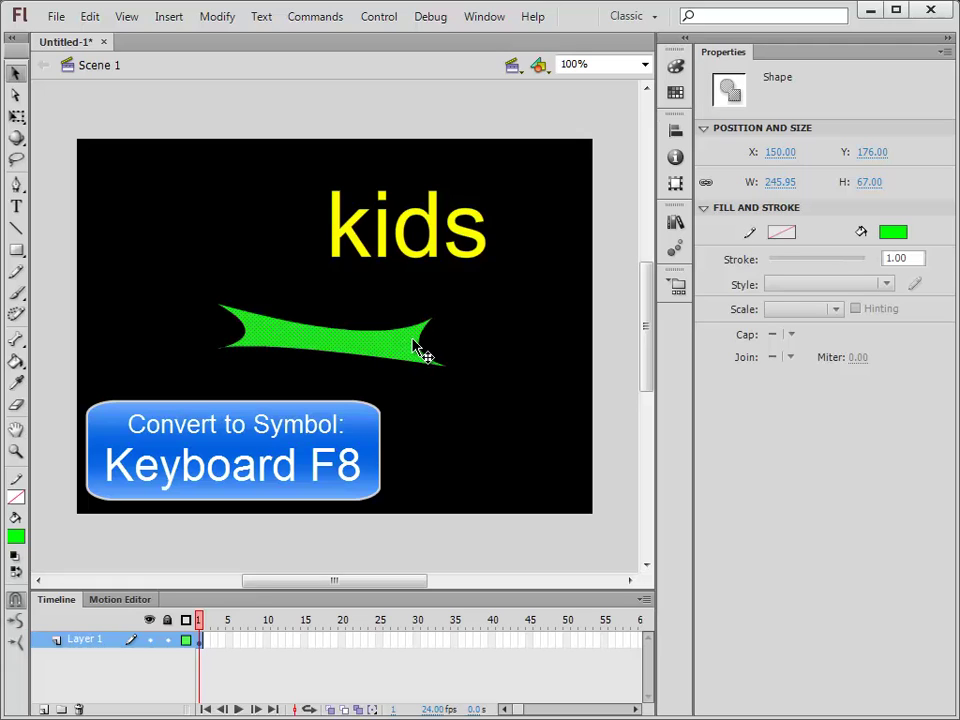
pyautogui.rightClick(357, 348)
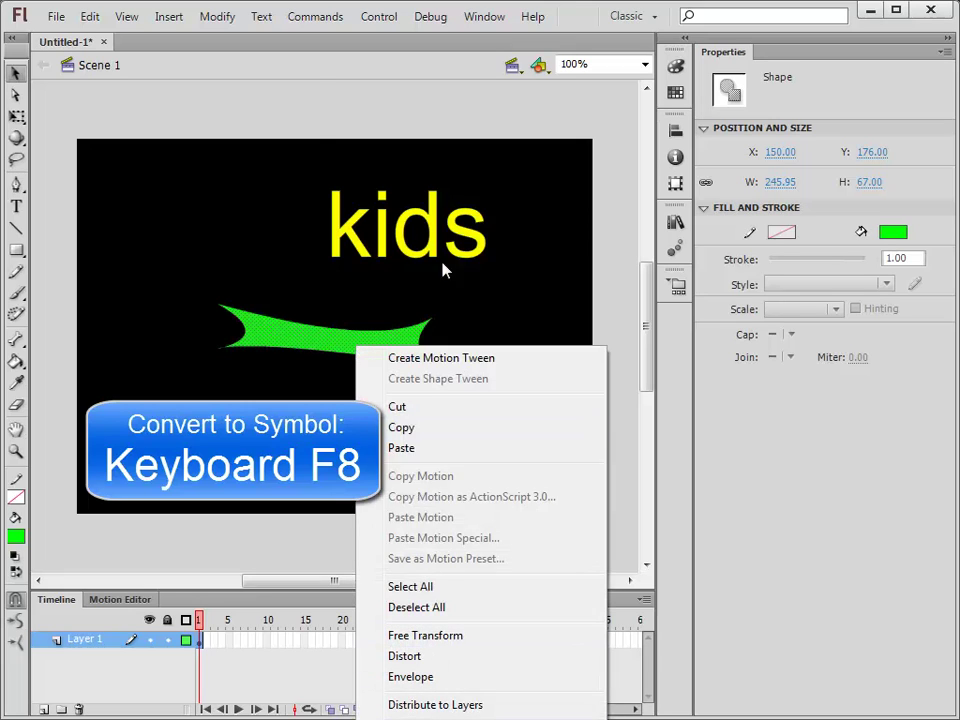
pyautogui.click(307, 17)
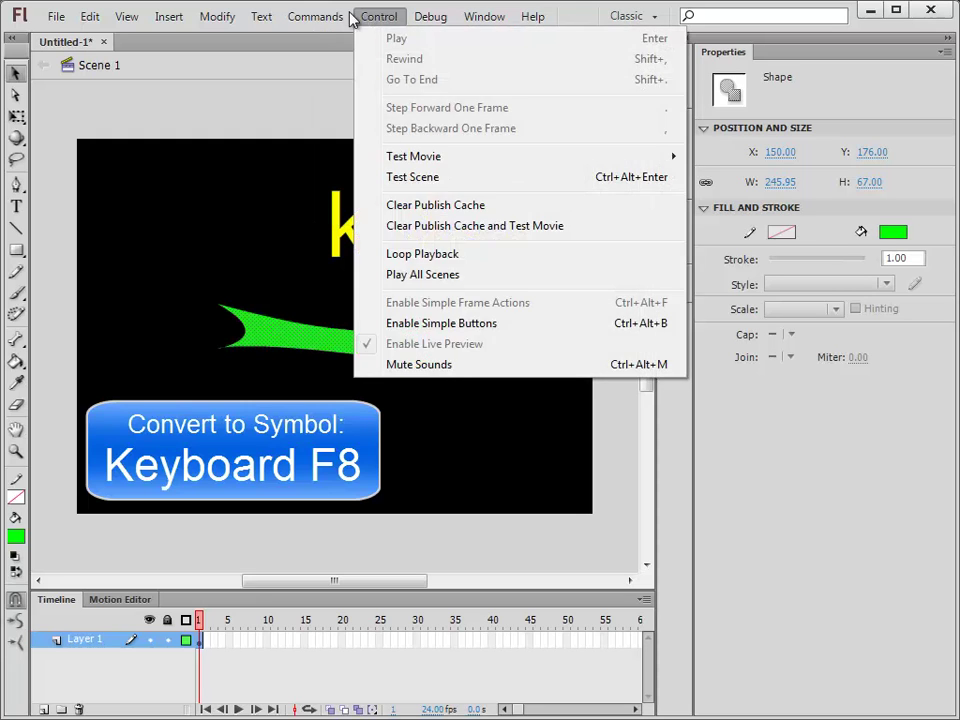
pyautogui.click(236, 268)
pyautogui.click(236, 268)
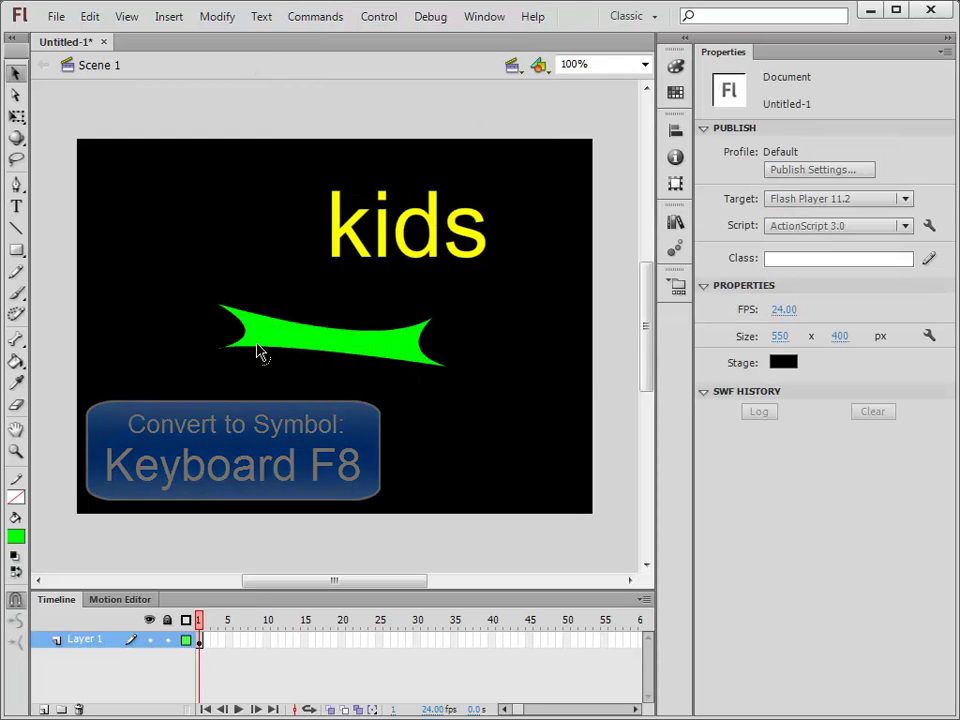
# Convert the green curved shape to a Movie Clip symbol named swoosh with a centred registration point.
pyautogui.hotkey('ctrl', 'z')
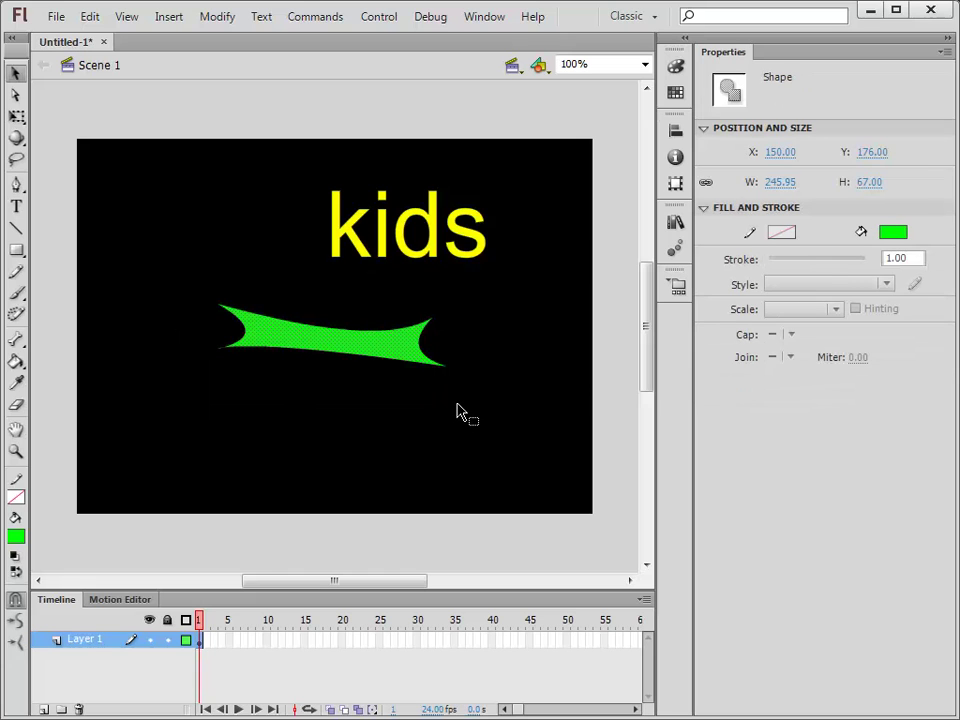
pyautogui.press('F8')
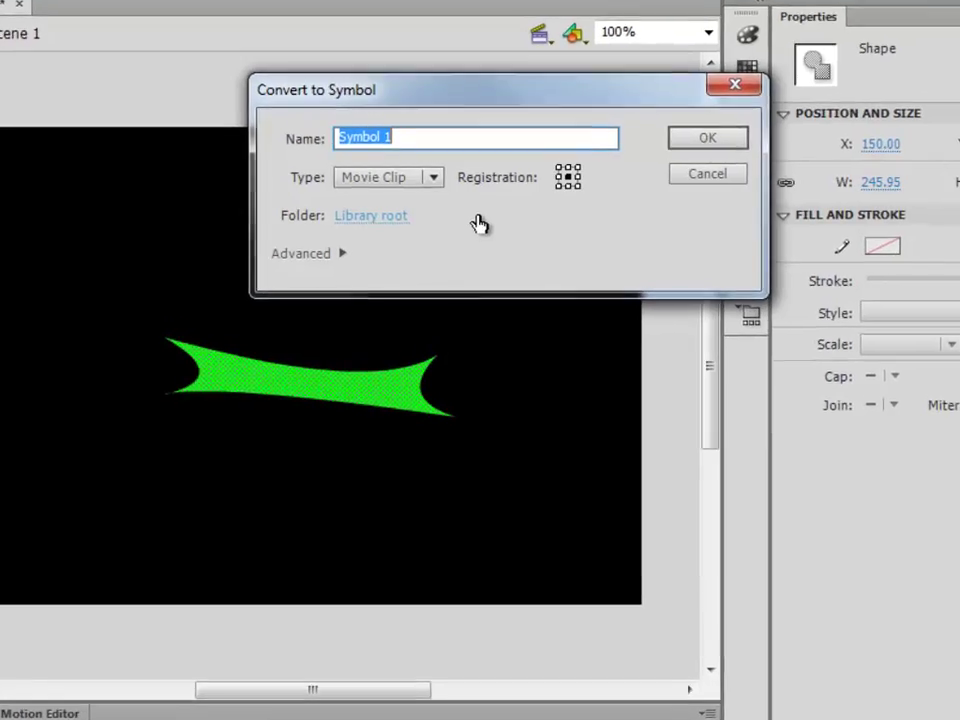
pyautogui.write('swoosh')
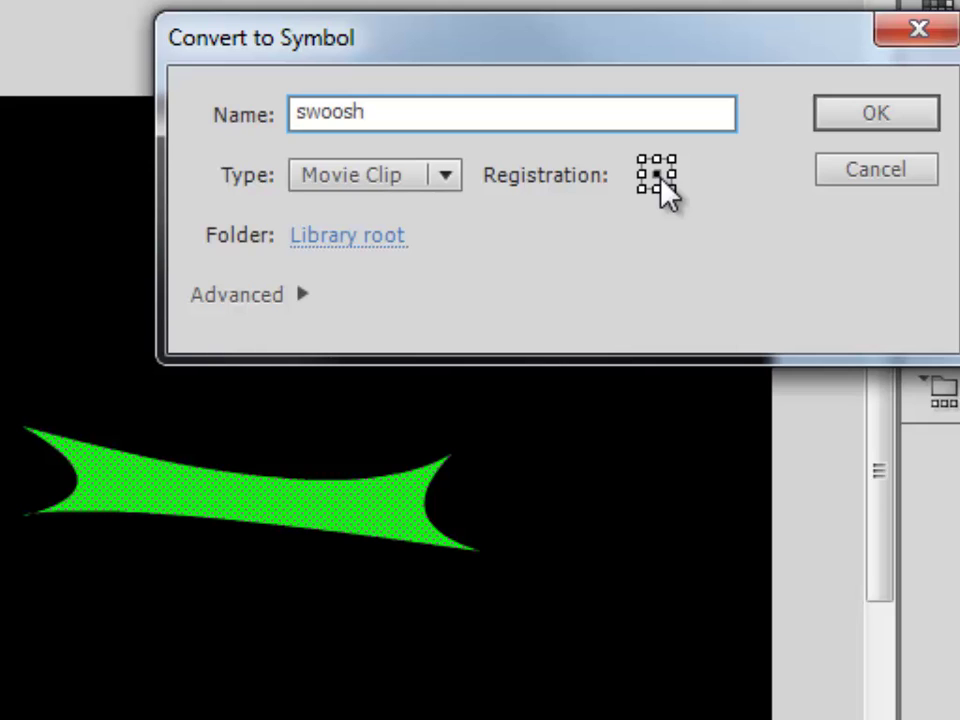
pyautogui.moveTo(627, 58); pyautogui.dragTo(445, 505)
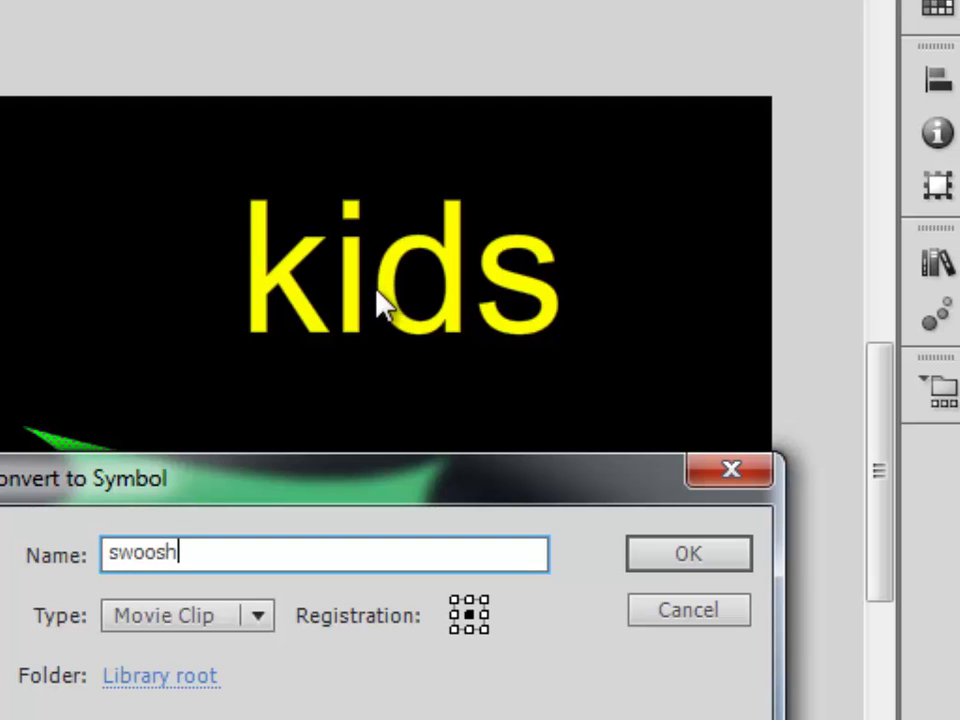
pyautogui.click(469, 614)
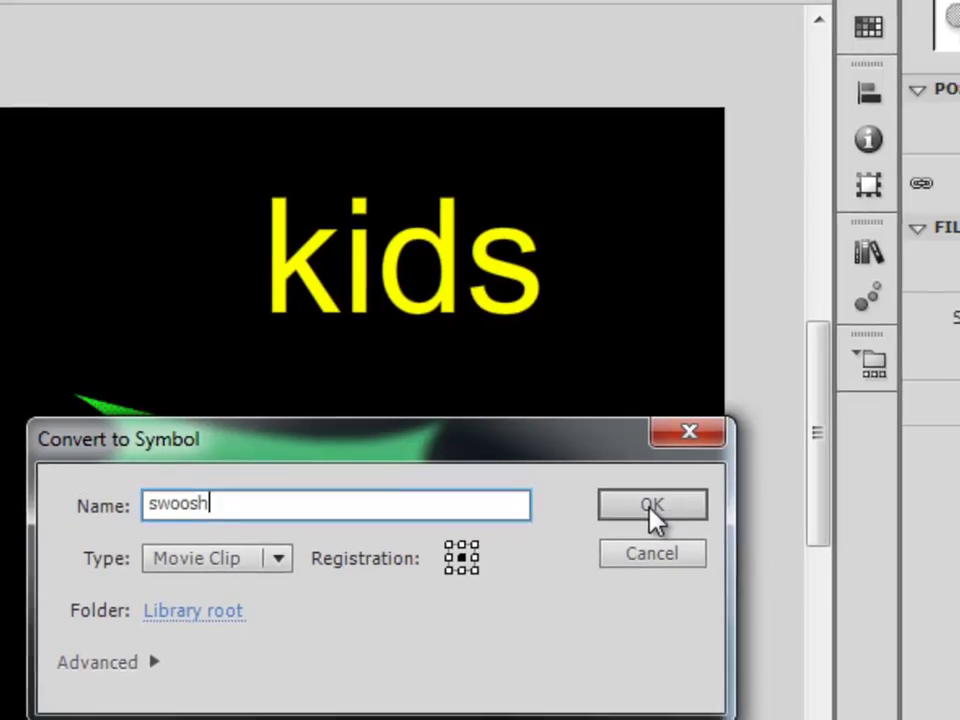
pyautogui.click(655, 527)
pyautogui.click(637, 518)
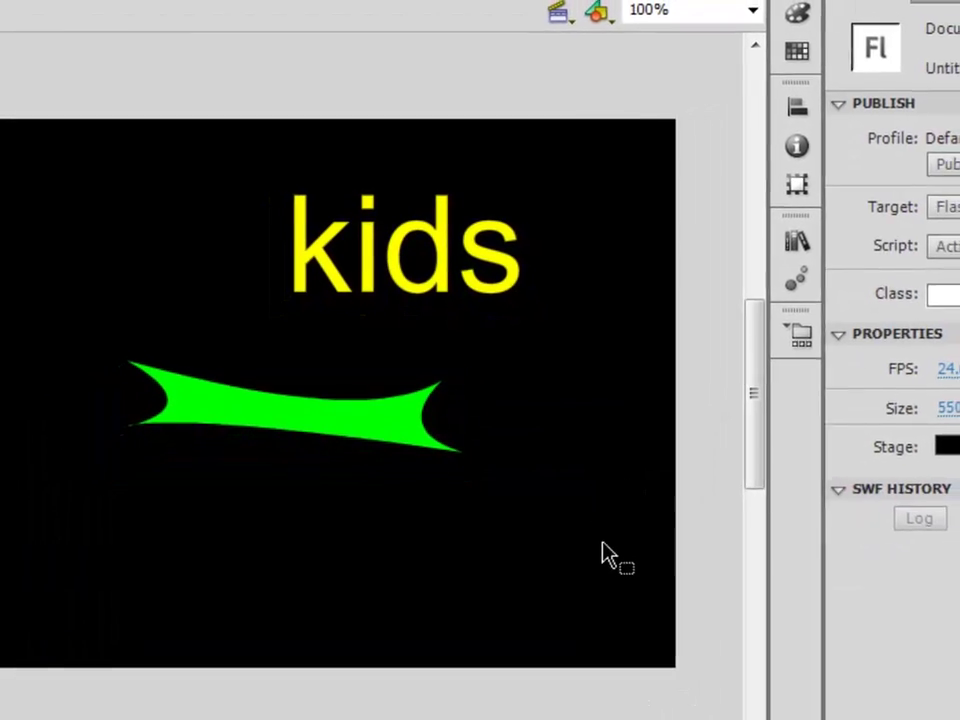